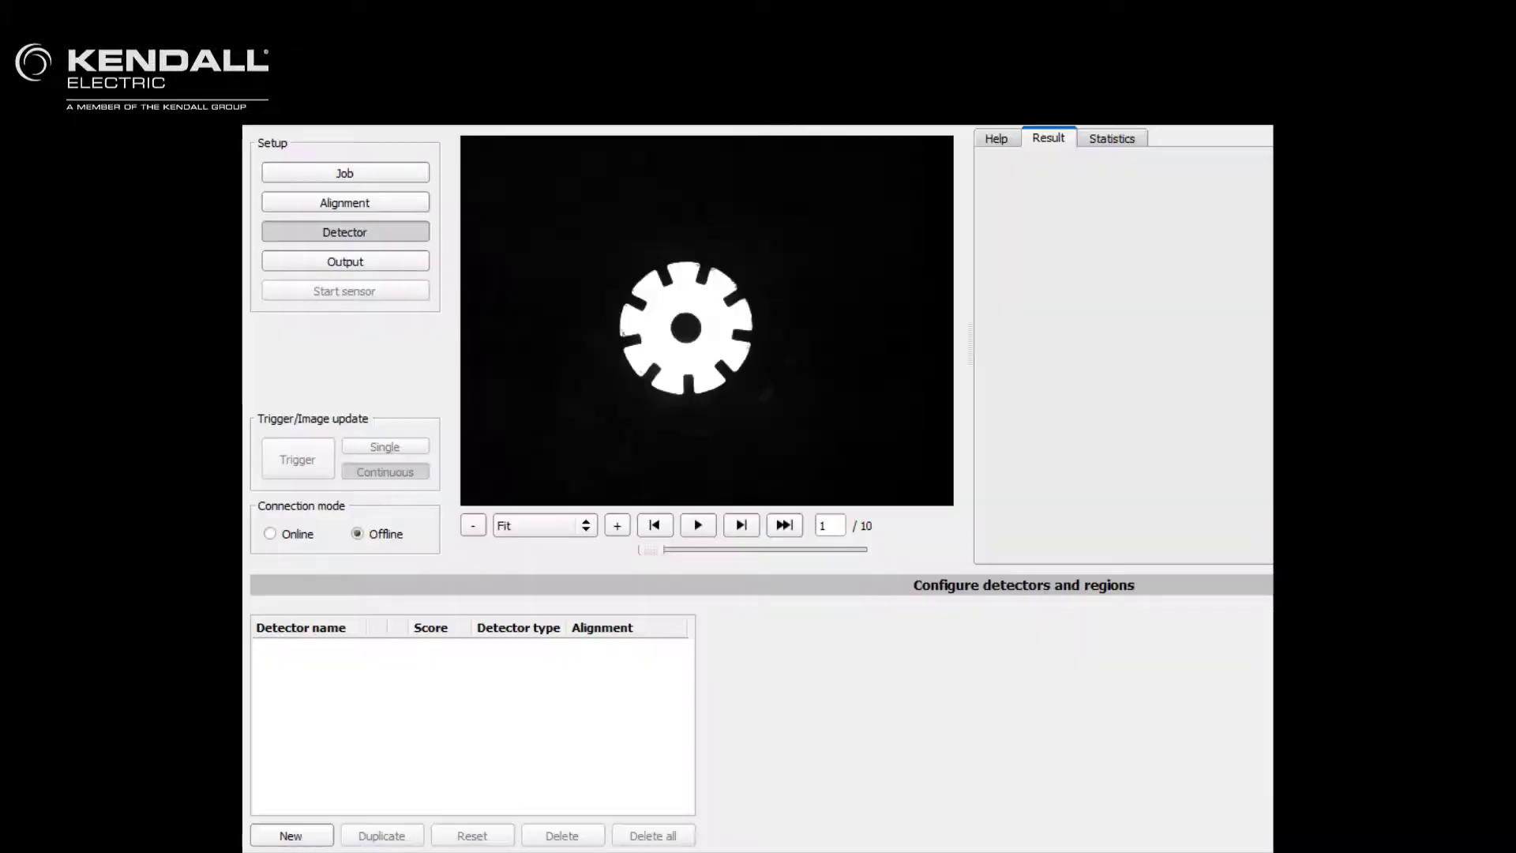
Create a new Contour detector, Detector 1, which finds the gear with score 99.9
left_click(292, 836)
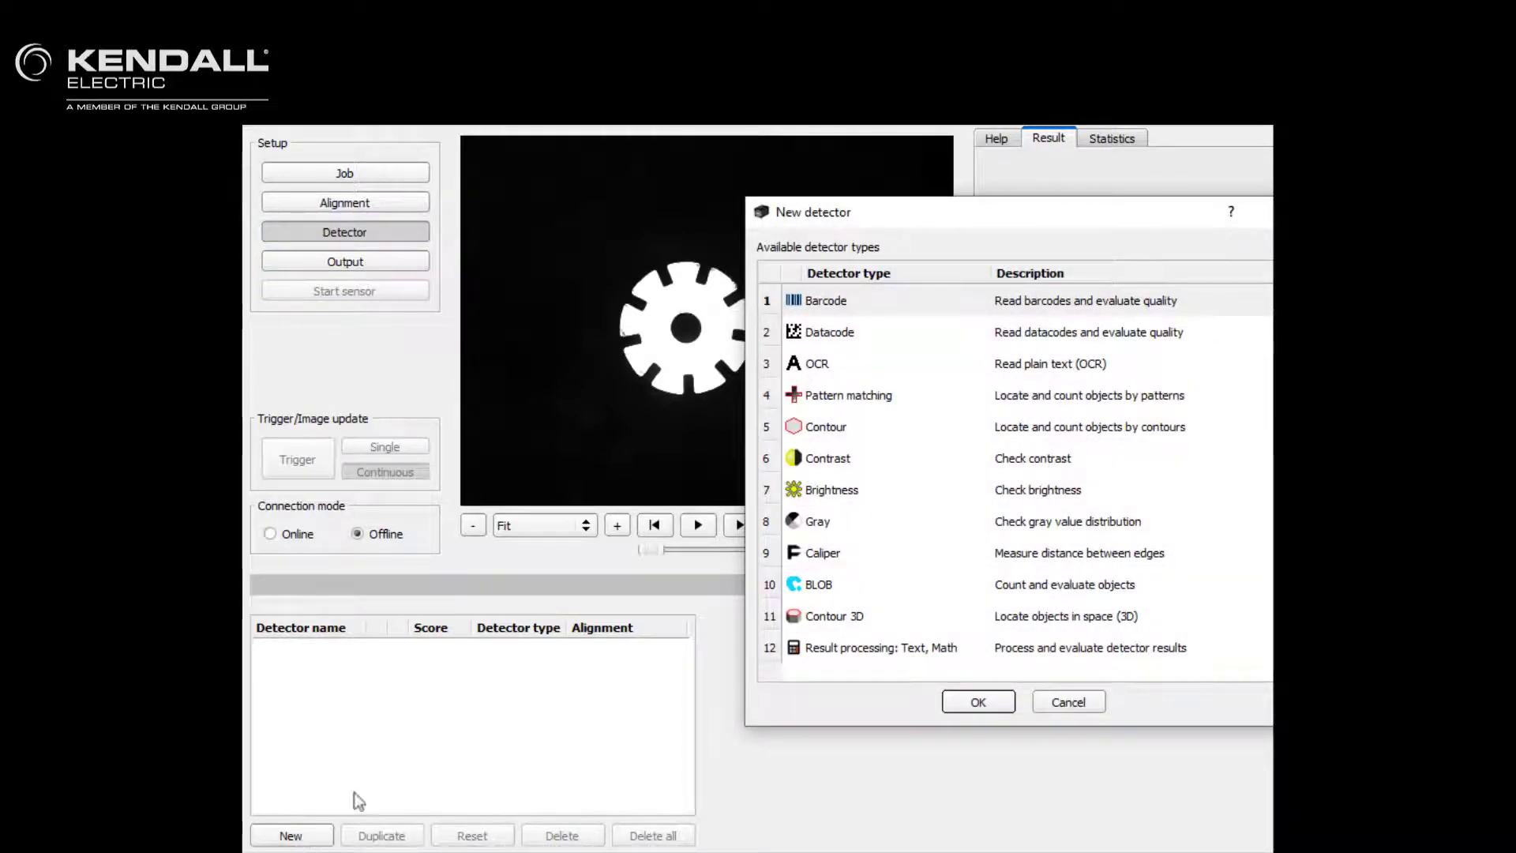
left_click(825, 431)
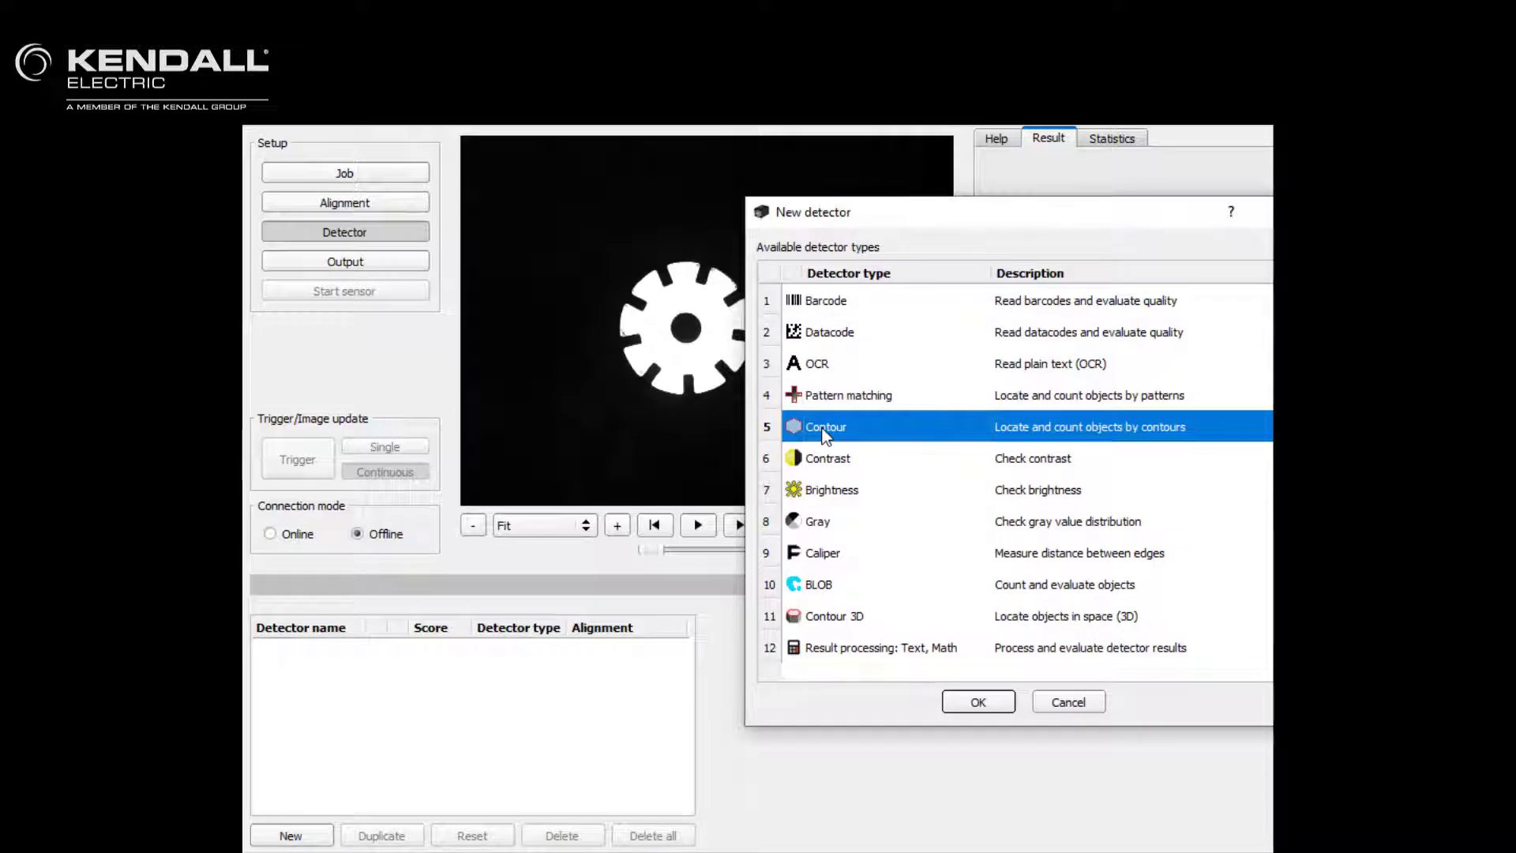
left_click(978, 701)
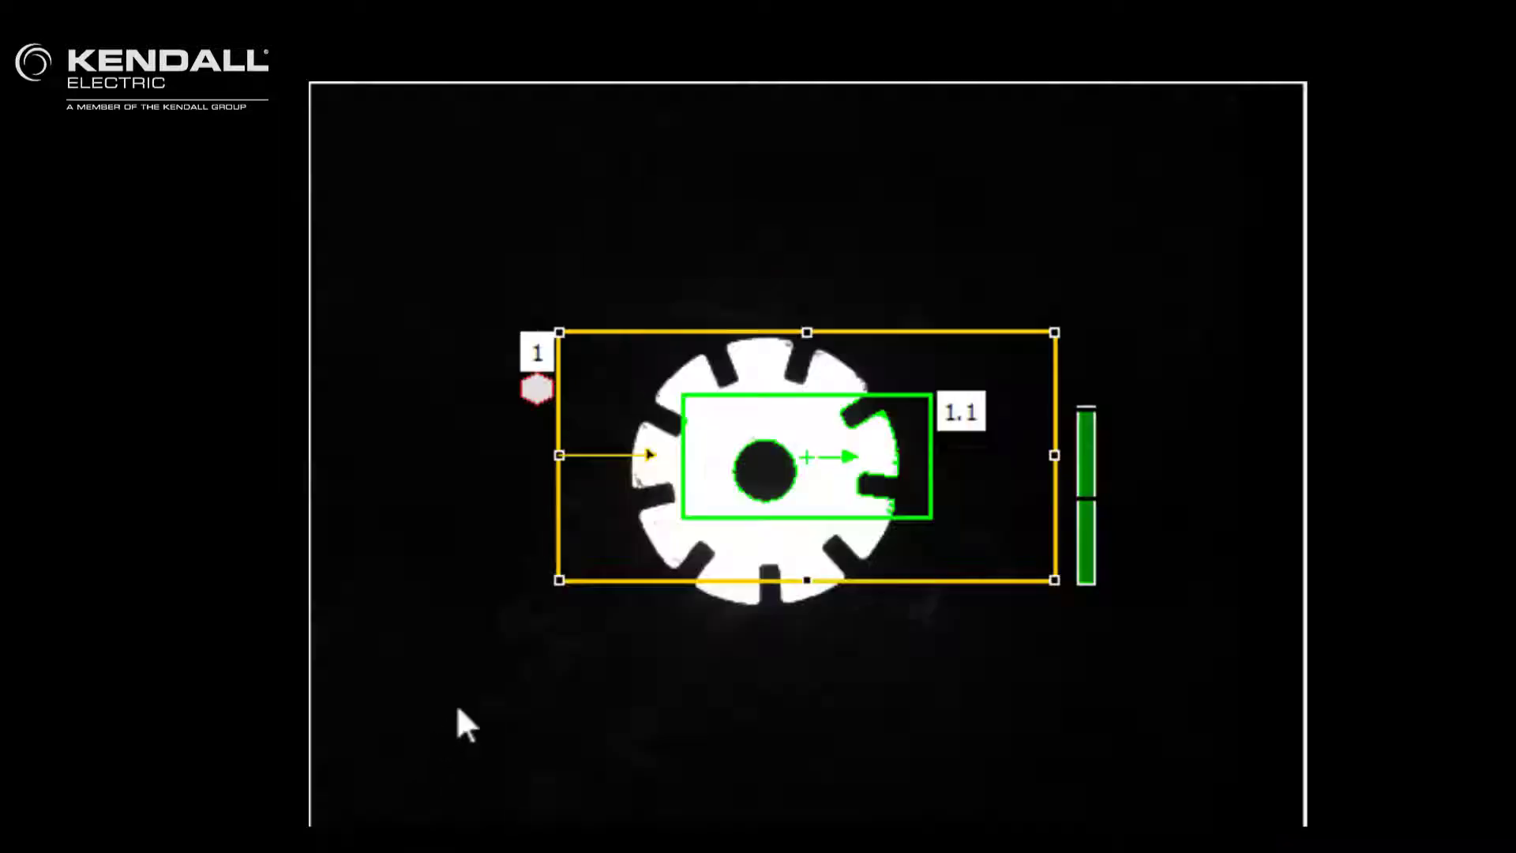
Enlarge the yellow search area across most of the image and stretch the green model region over the whole gear
left_click_drag(559, 580, 362, 780)
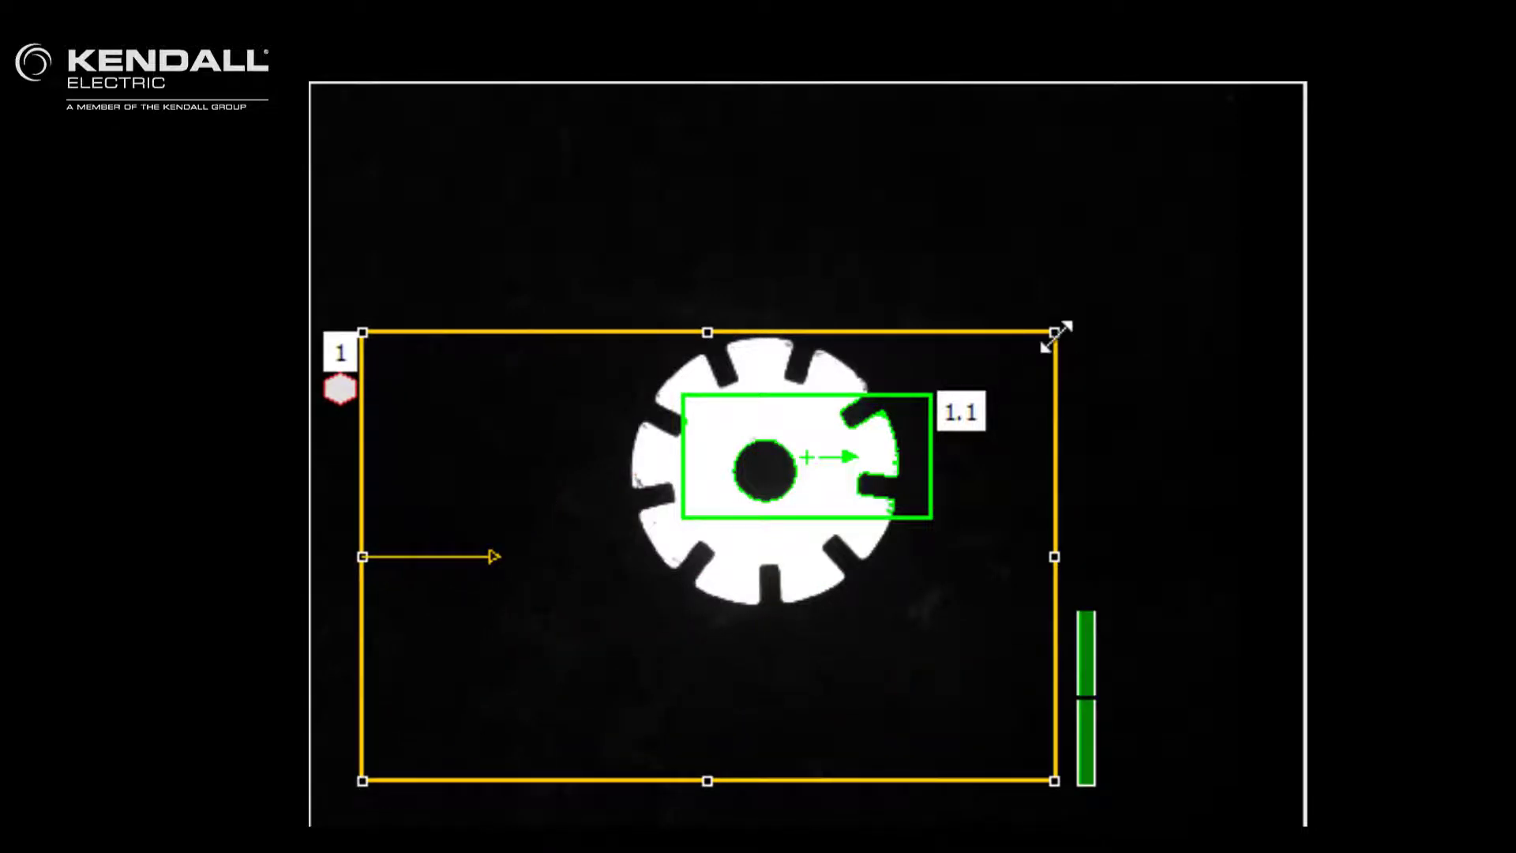
left_click_drag(1055, 332, 1257, 132)
left_click_drag(682, 517, 600, 623)
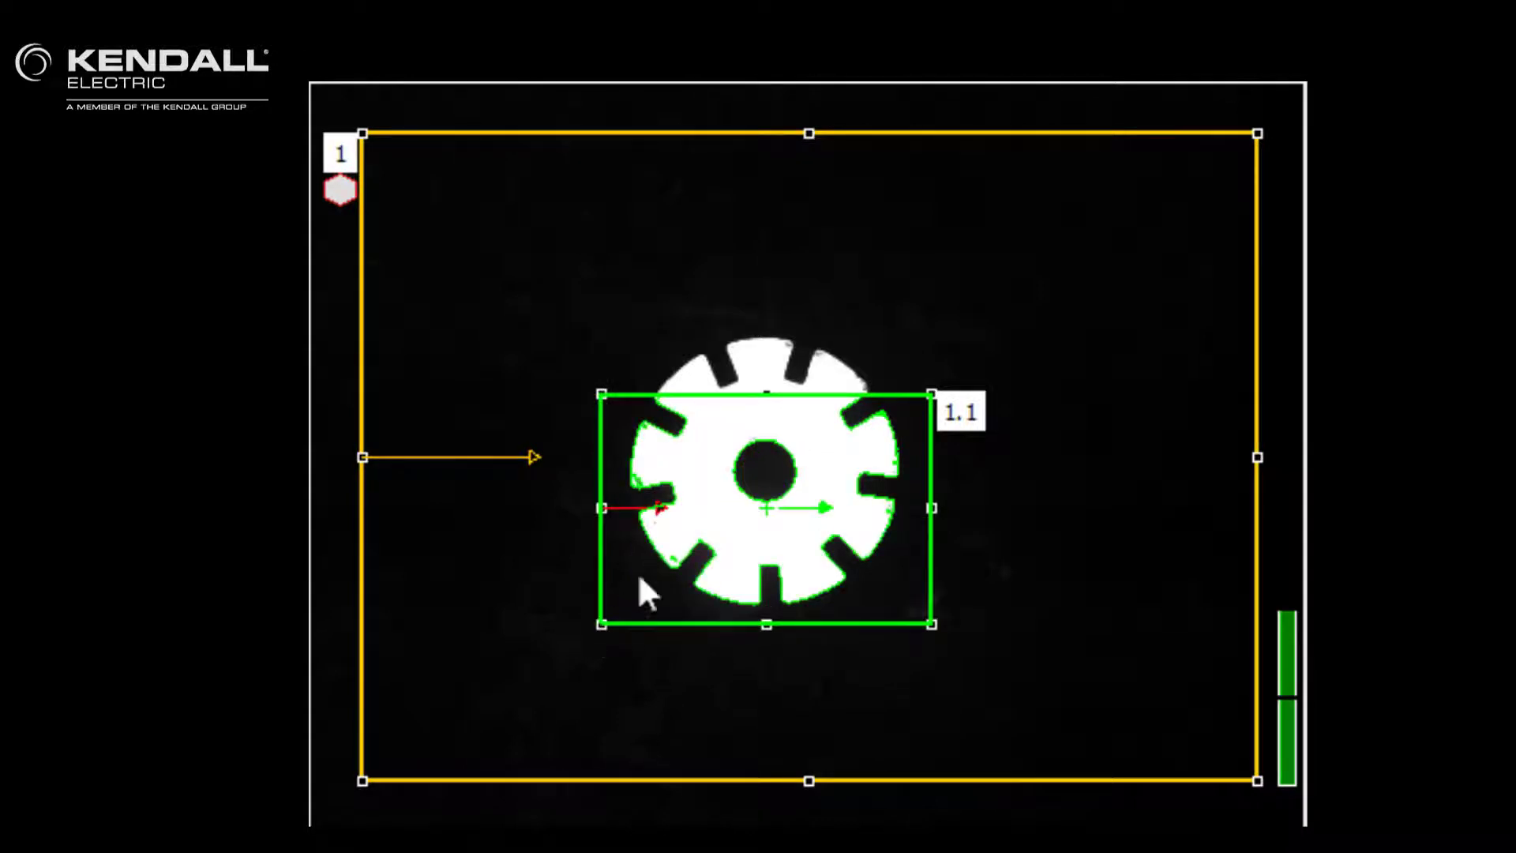
left_click_drag(766, 395, 773, 316)
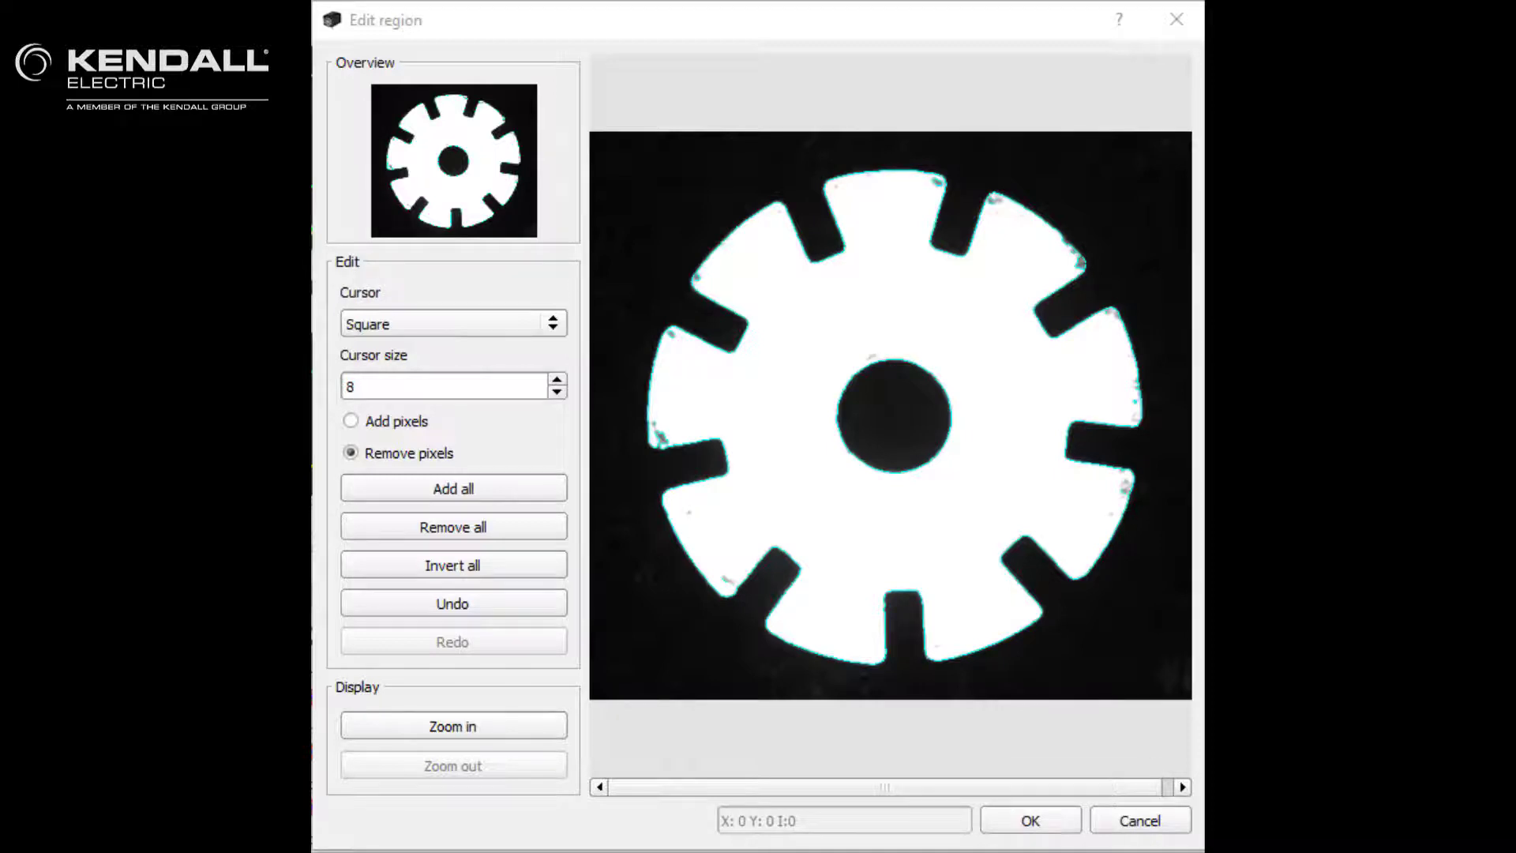
Set the Edit region brush to a size-12 circle for removing pixels
left_click(552, 332)
key("Down")
key("Down")
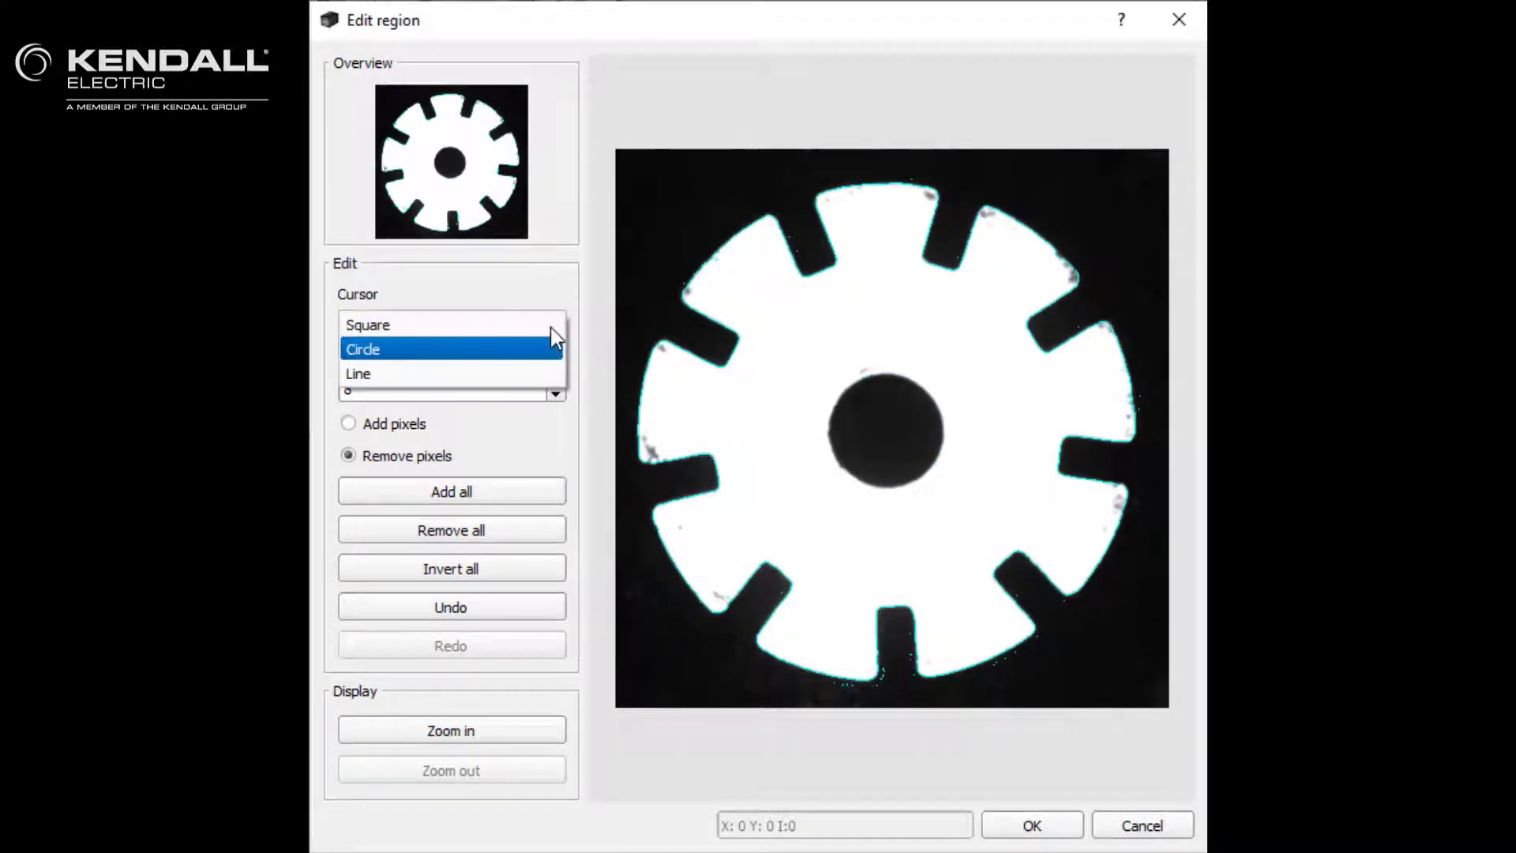
left_click(449, 349)
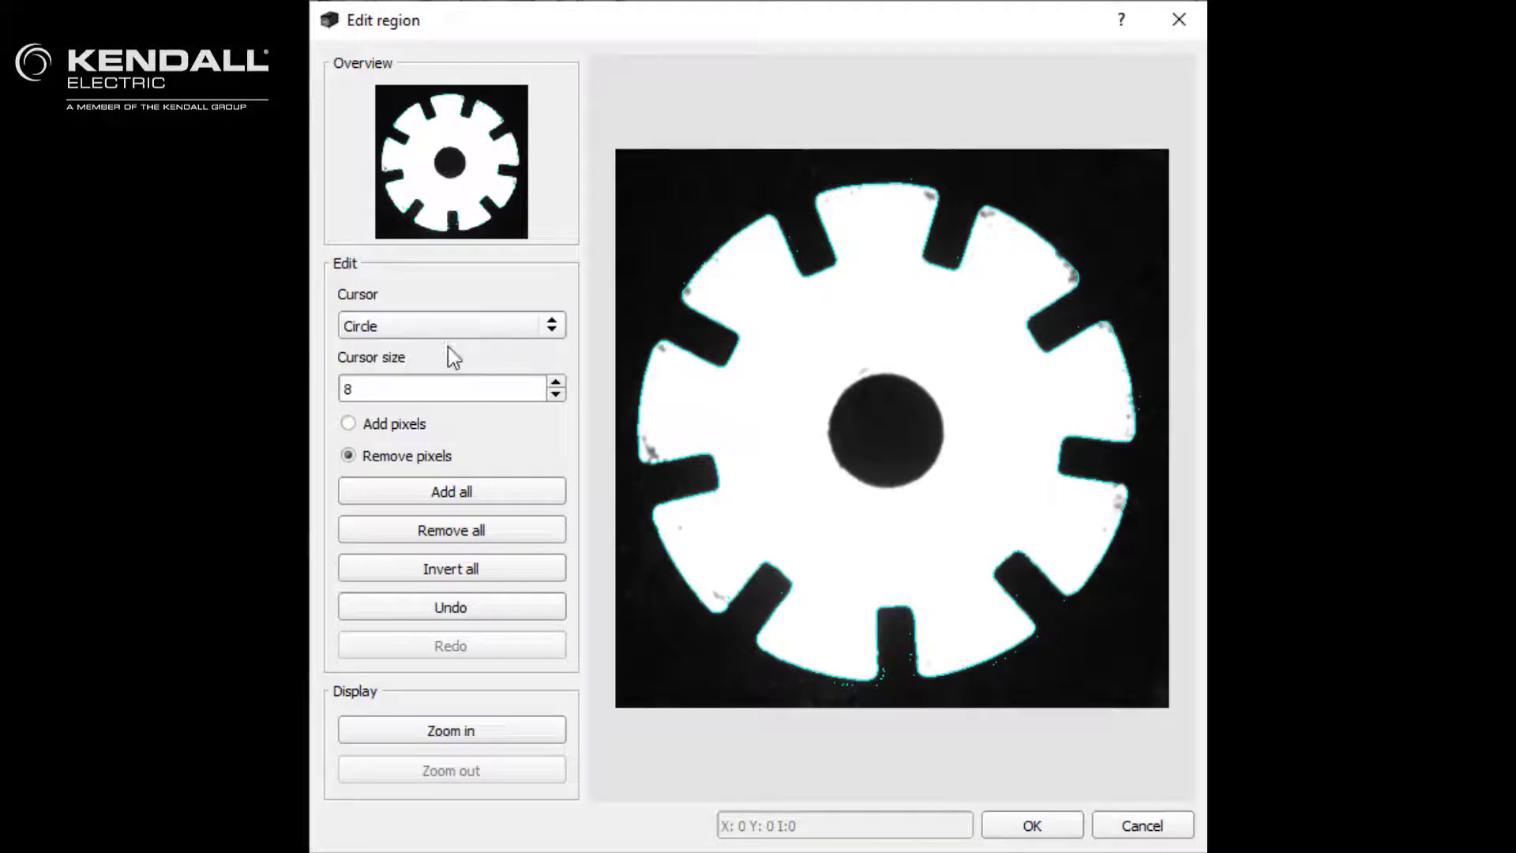
left_click(556, 394)
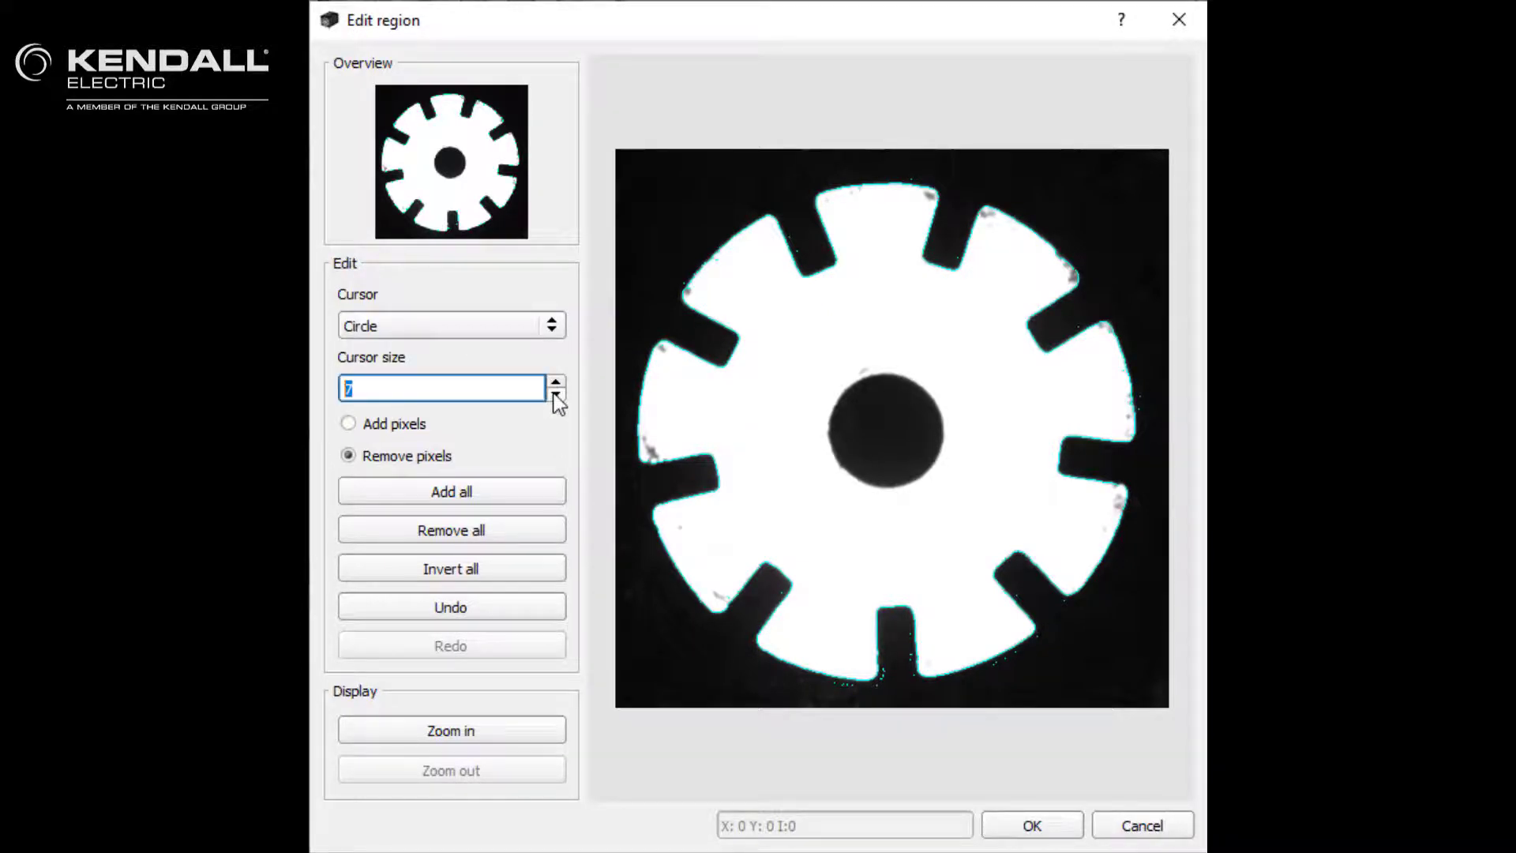
left_click(555, 394)
left_click(555, 394)
left_click(555, 381)
left_click(556, 381)
left_click(556, 381)
left_click(556, 381)
left_click(556, 381)
left_click(556, 381)
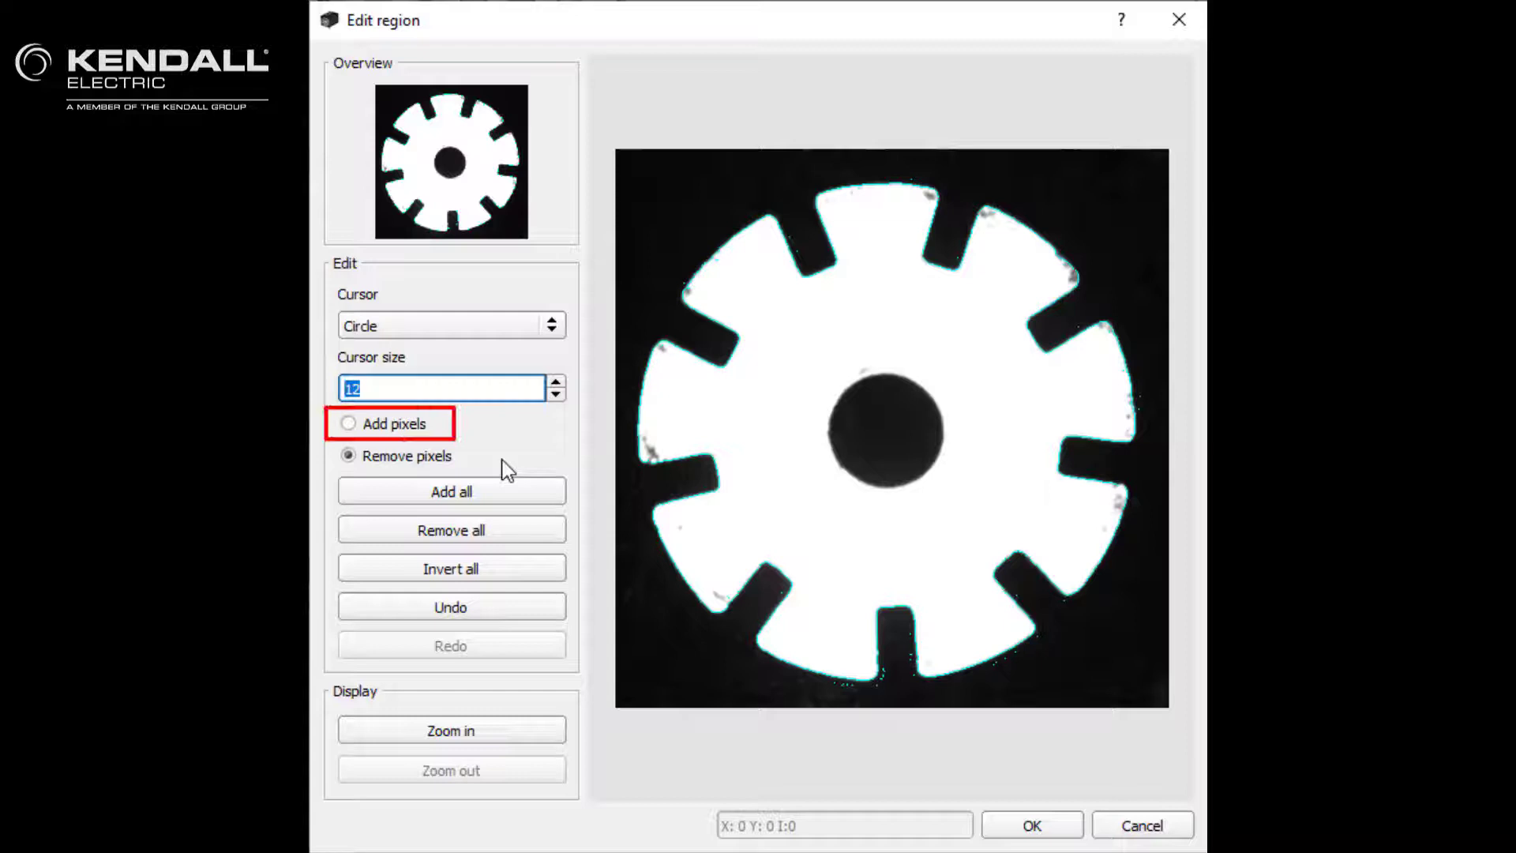
left_click(478, 527)
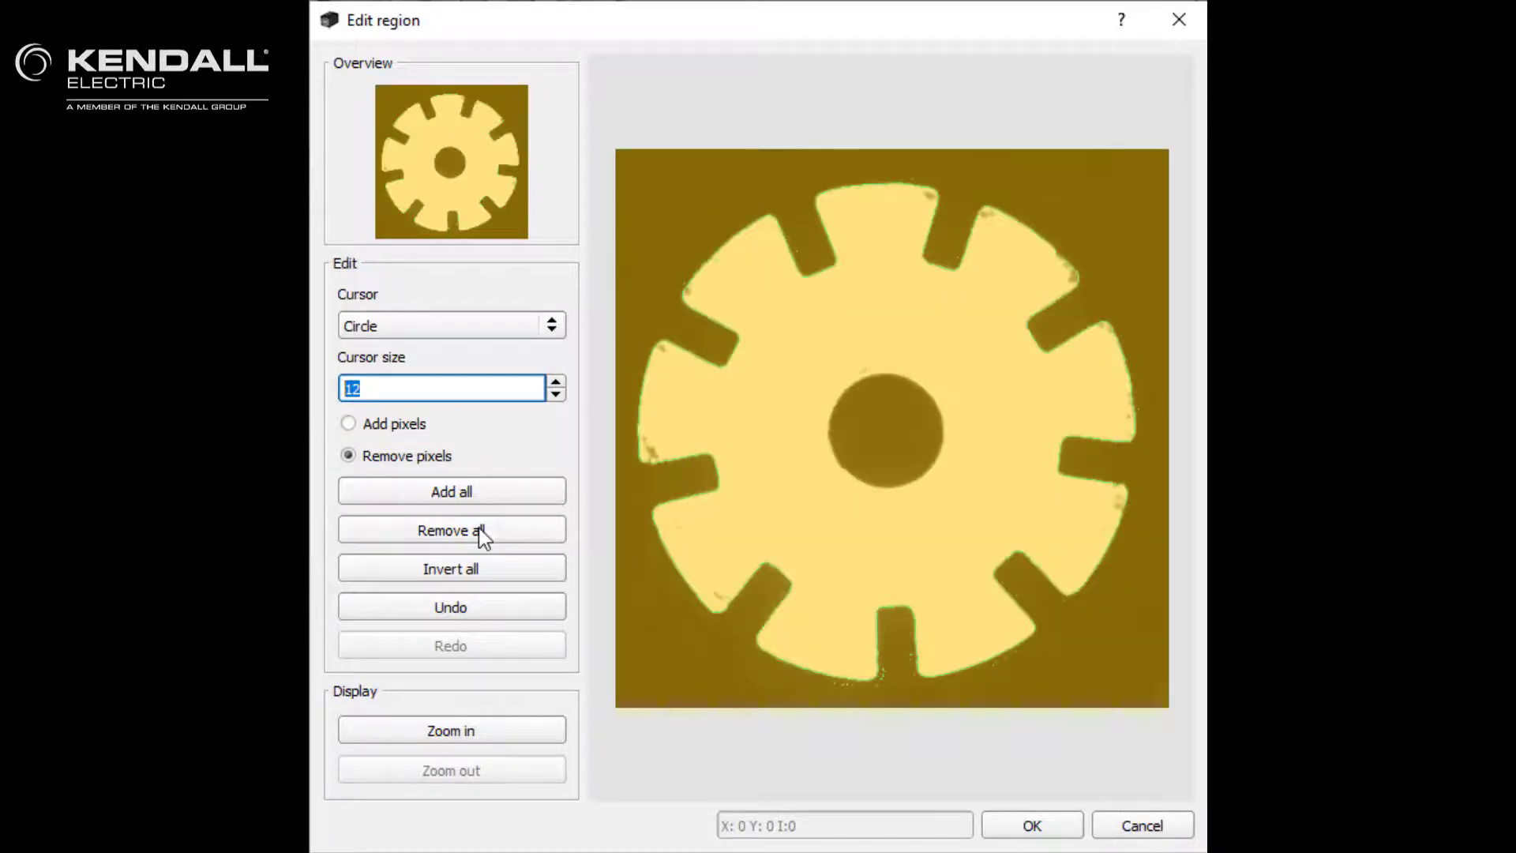
left_click(485, 488)
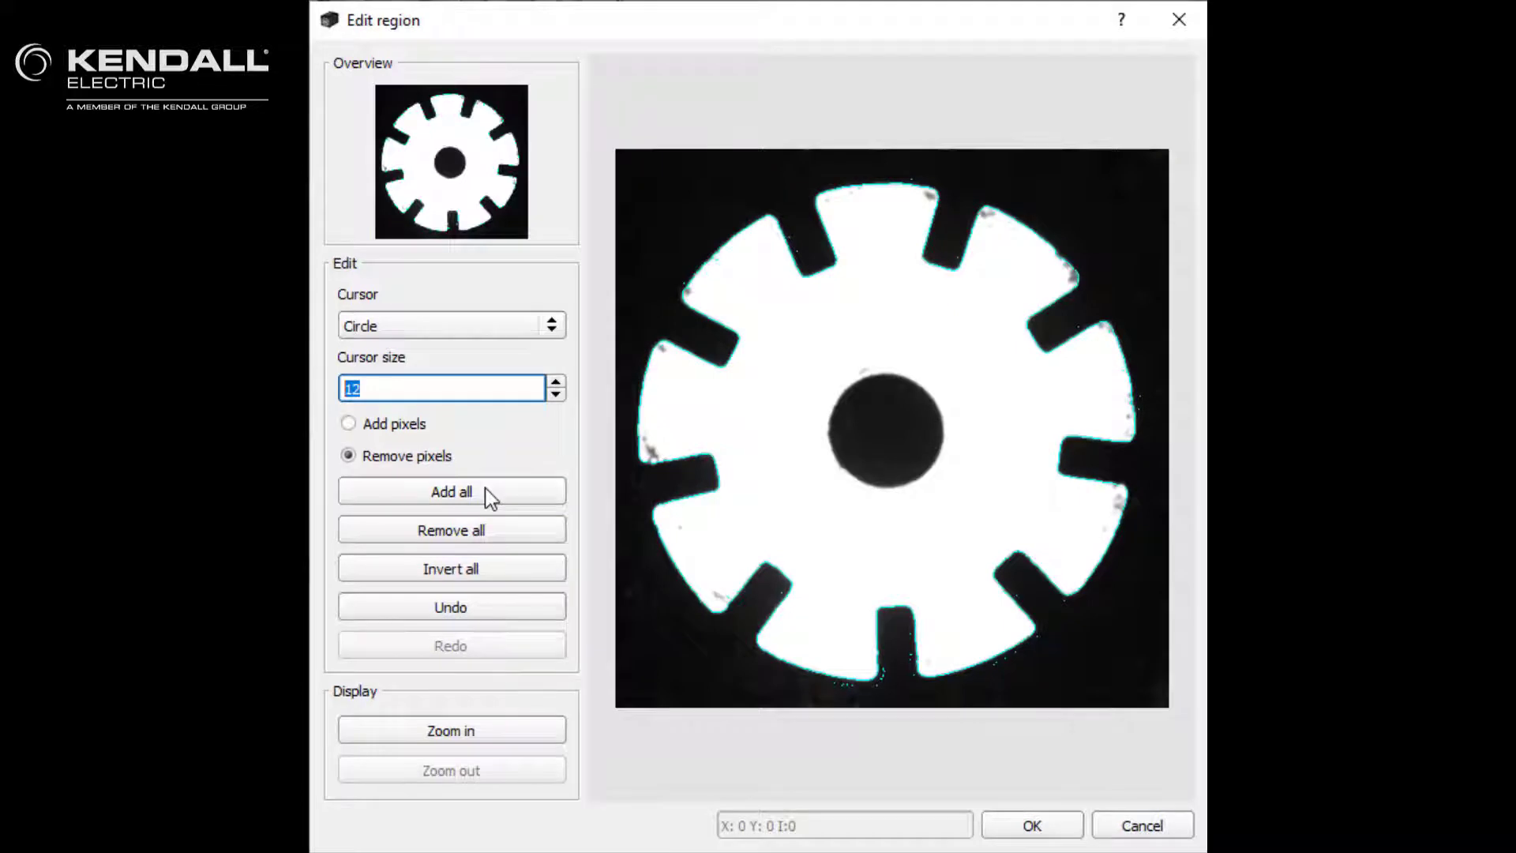
Zoom in and erase the dark specks on the tooth edge and upper tooth gap
left_click(457, 726)
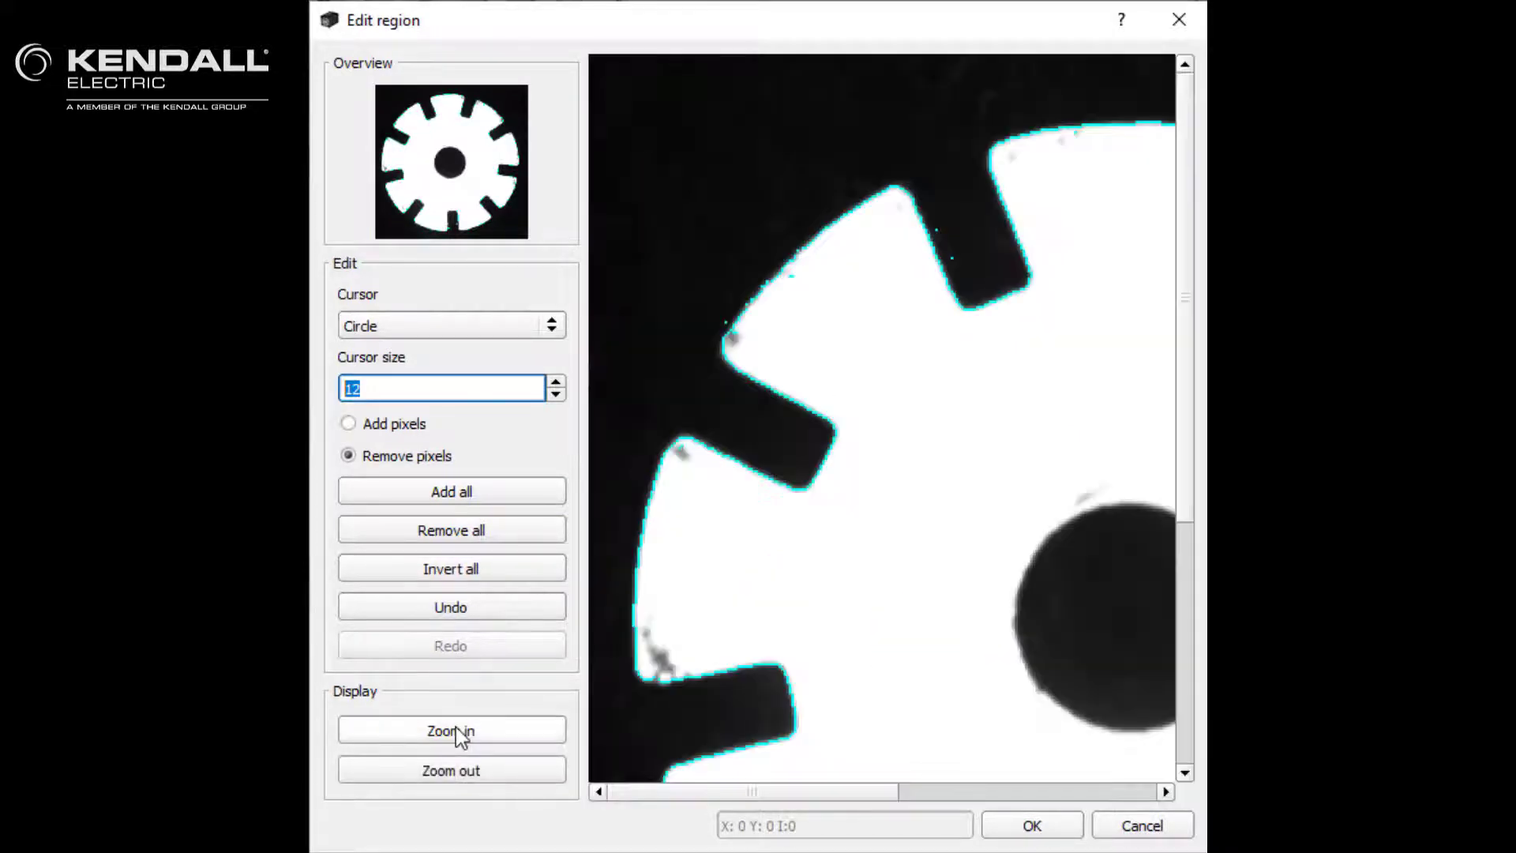
left_click(462, 769)
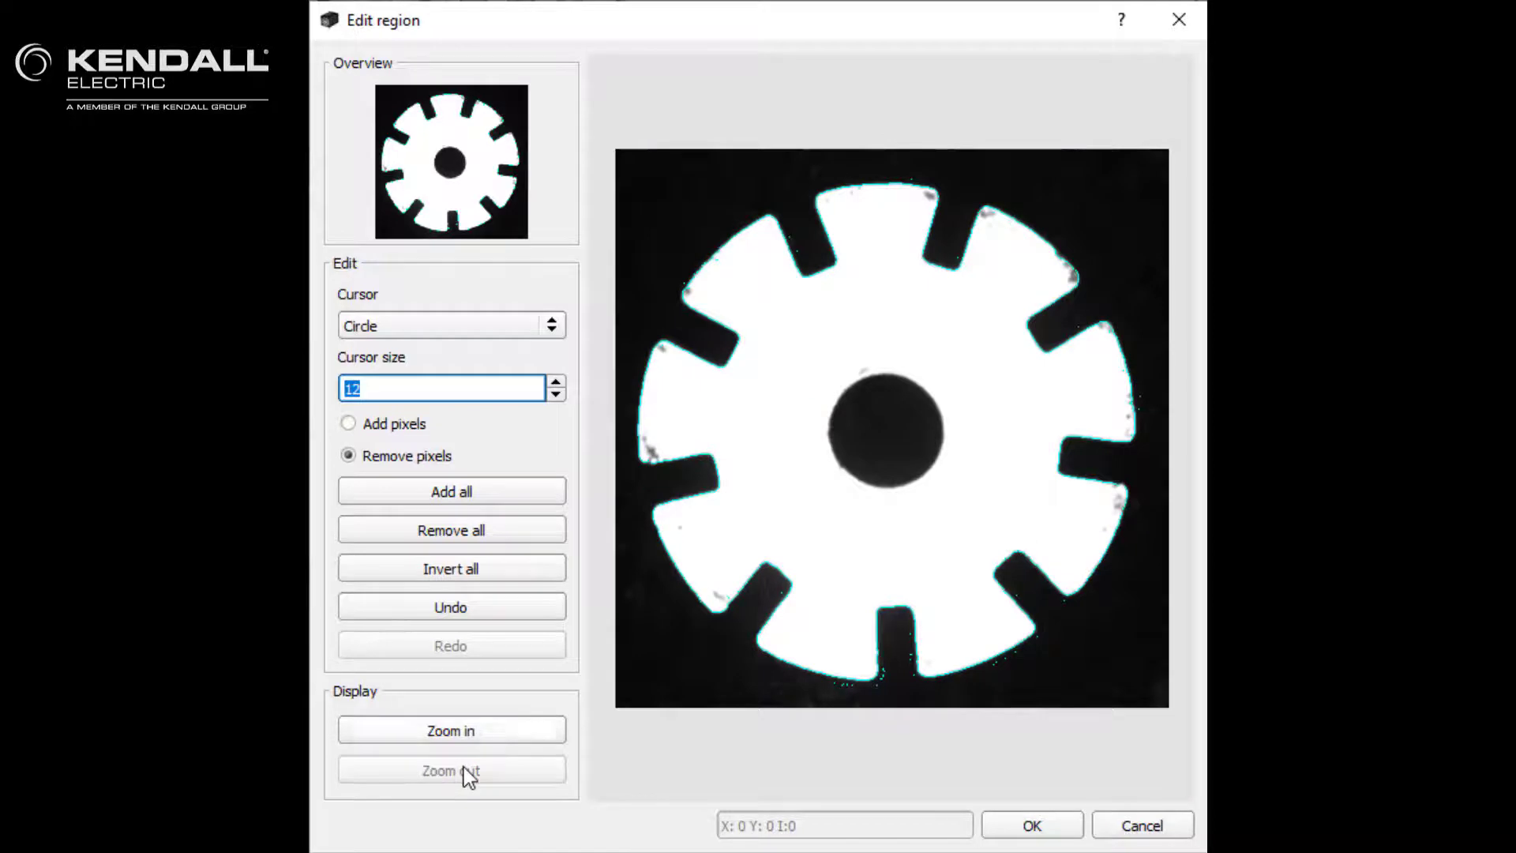
left_click(468, 724)
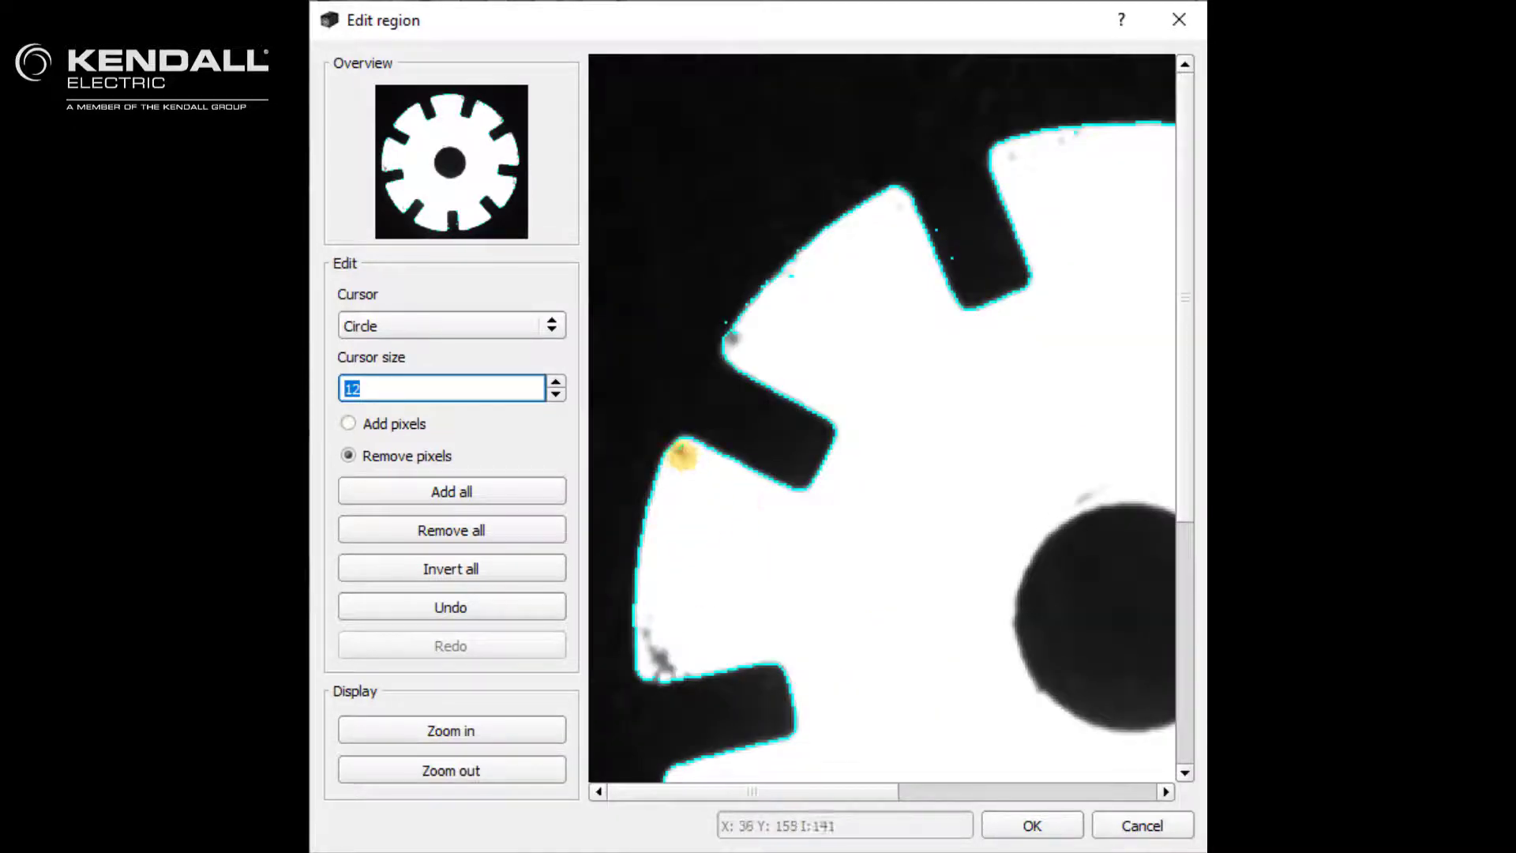
left_click(680, 455)
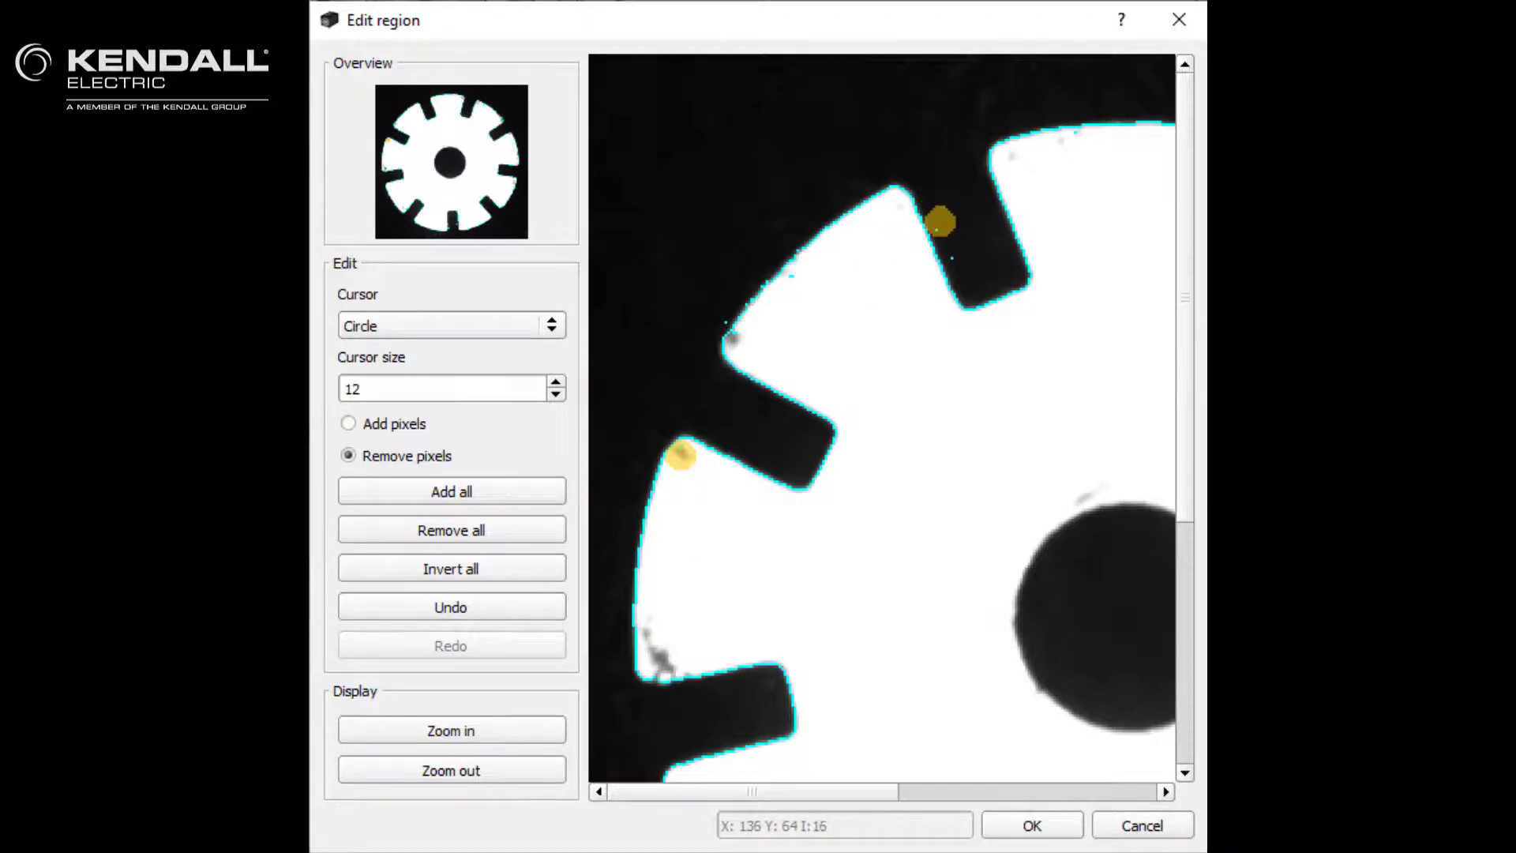
left_click(939, 222)
left_click(957, 263)
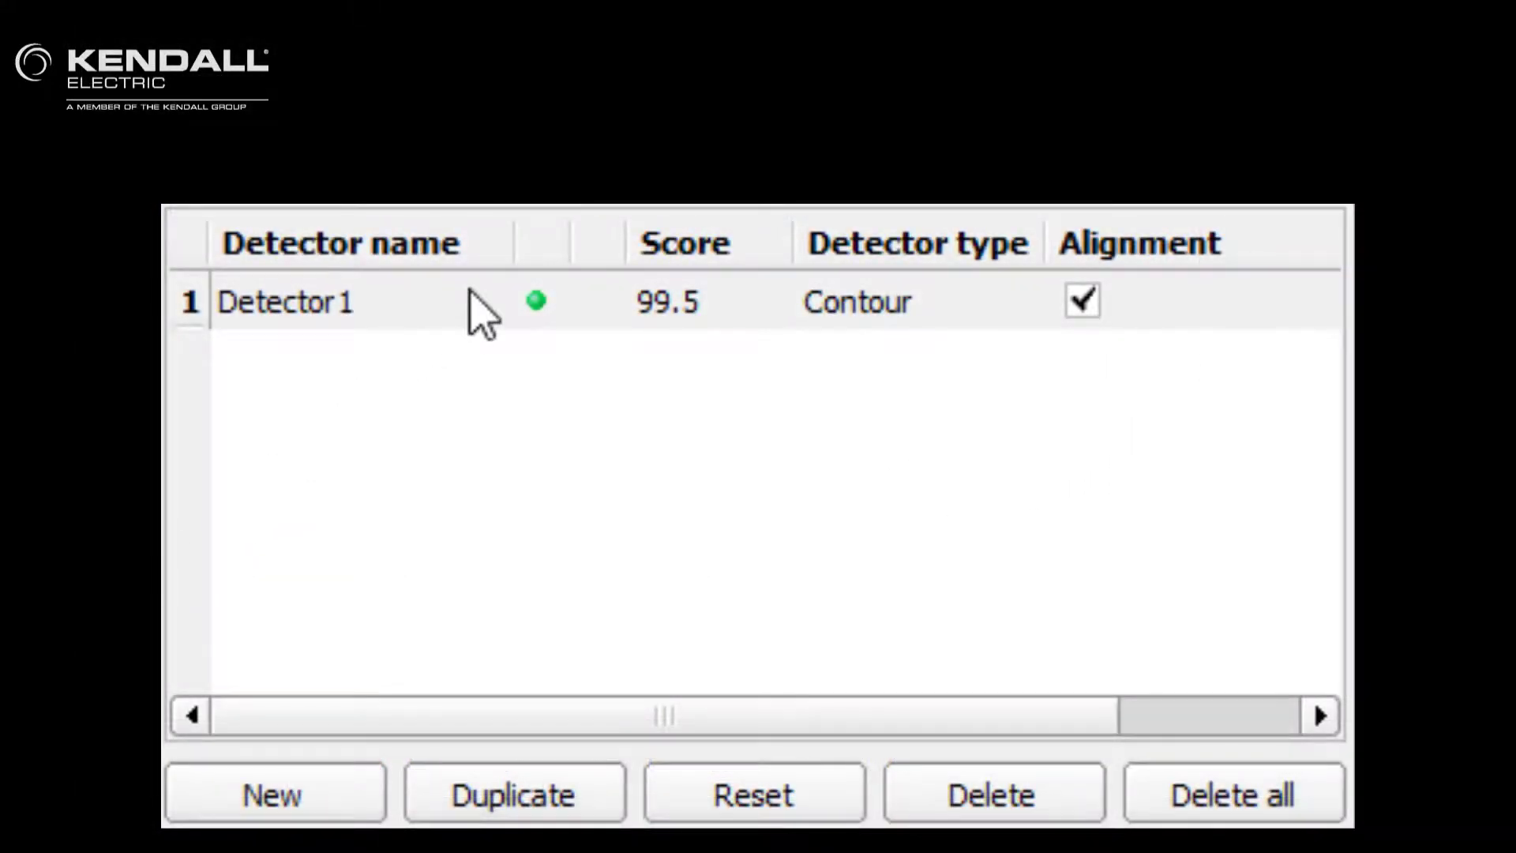
Rename the first contour detector to Part1
left_click(474, 309)
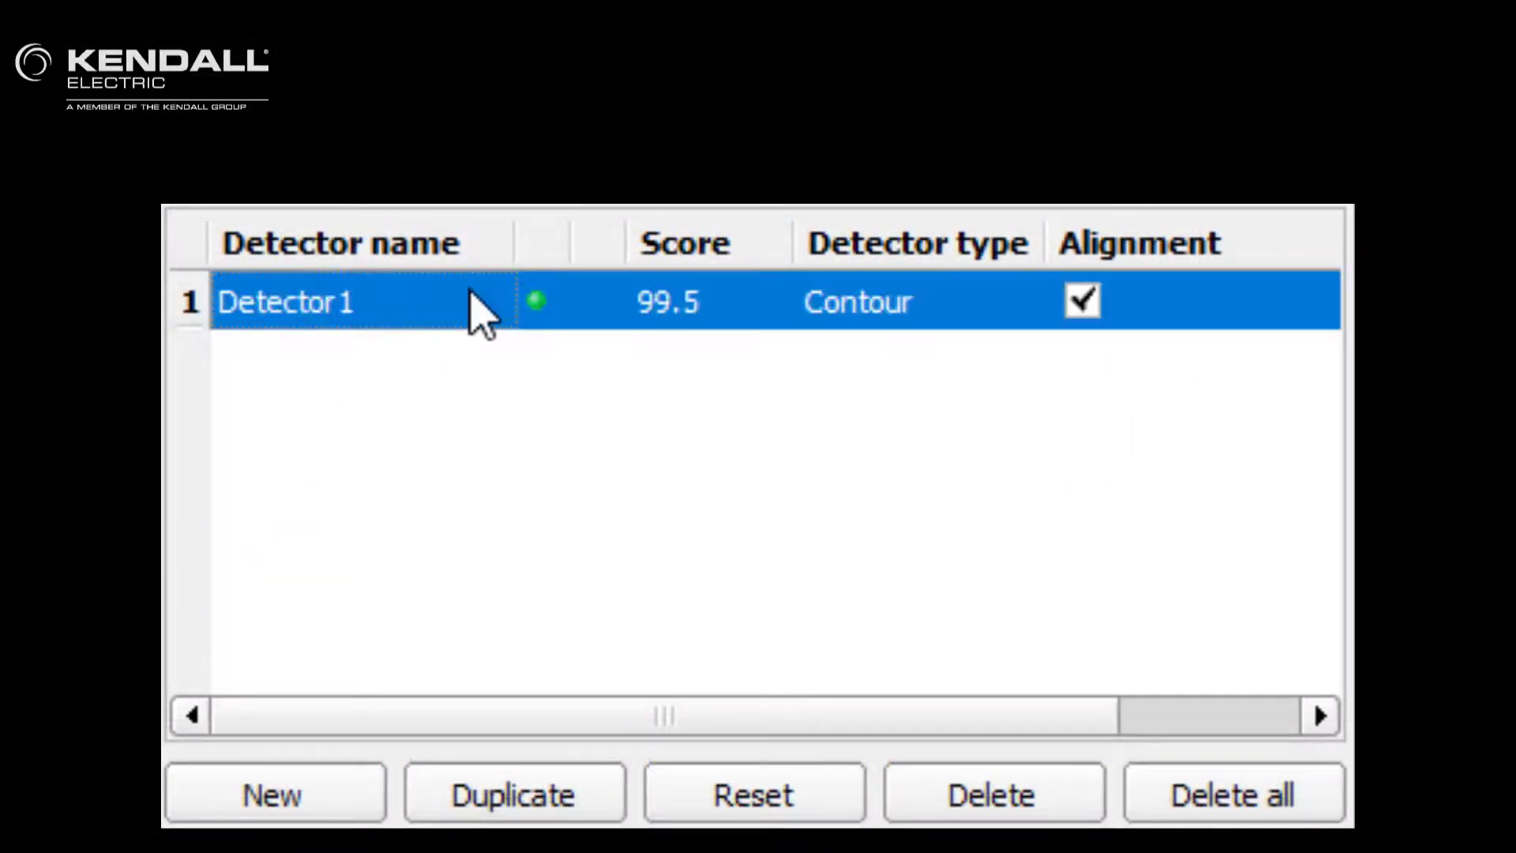
type("P")
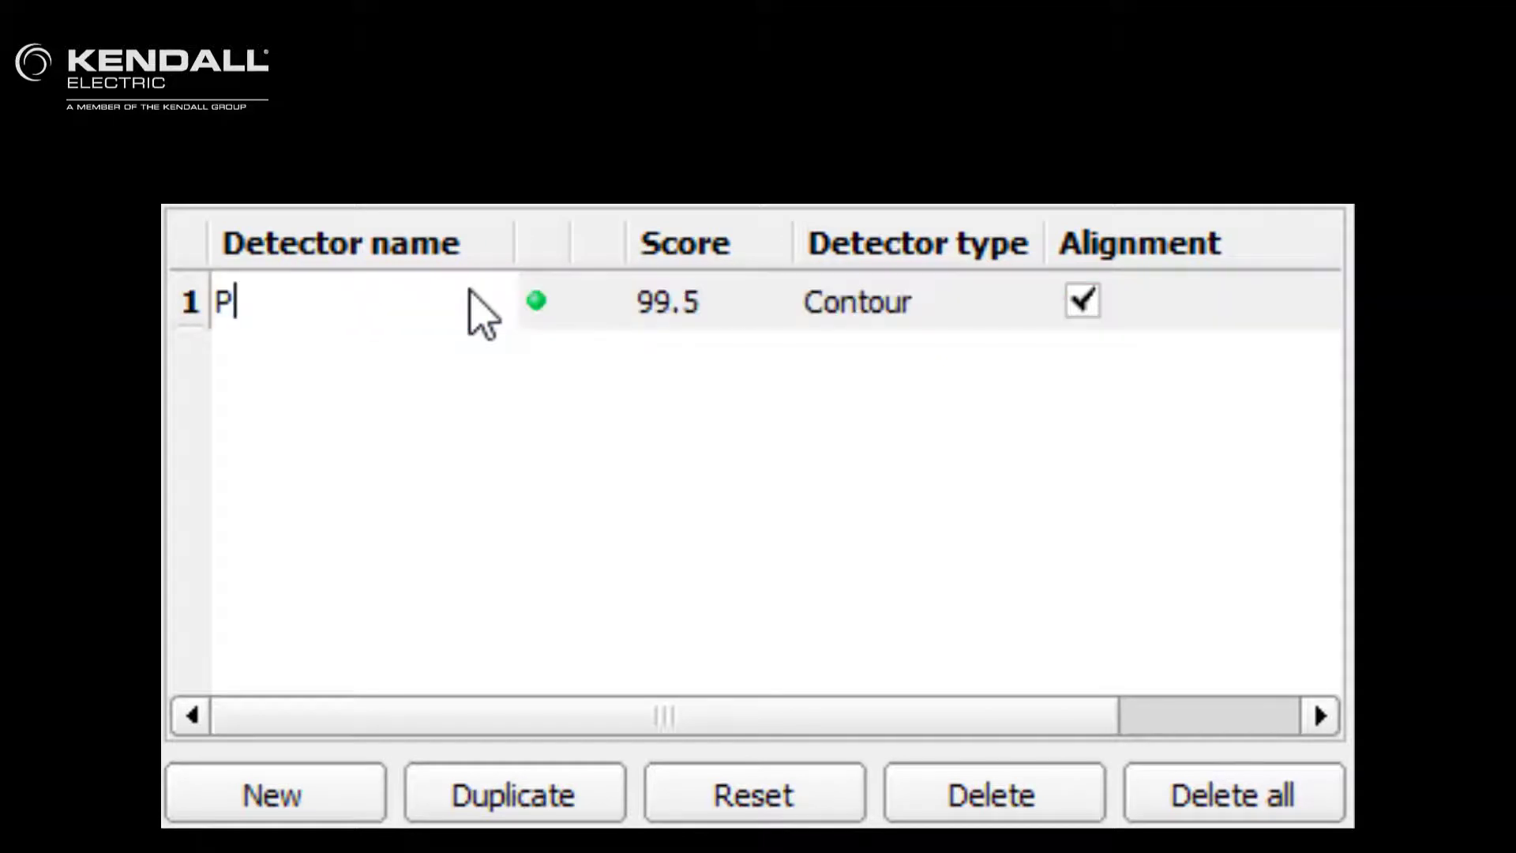
type("art1")
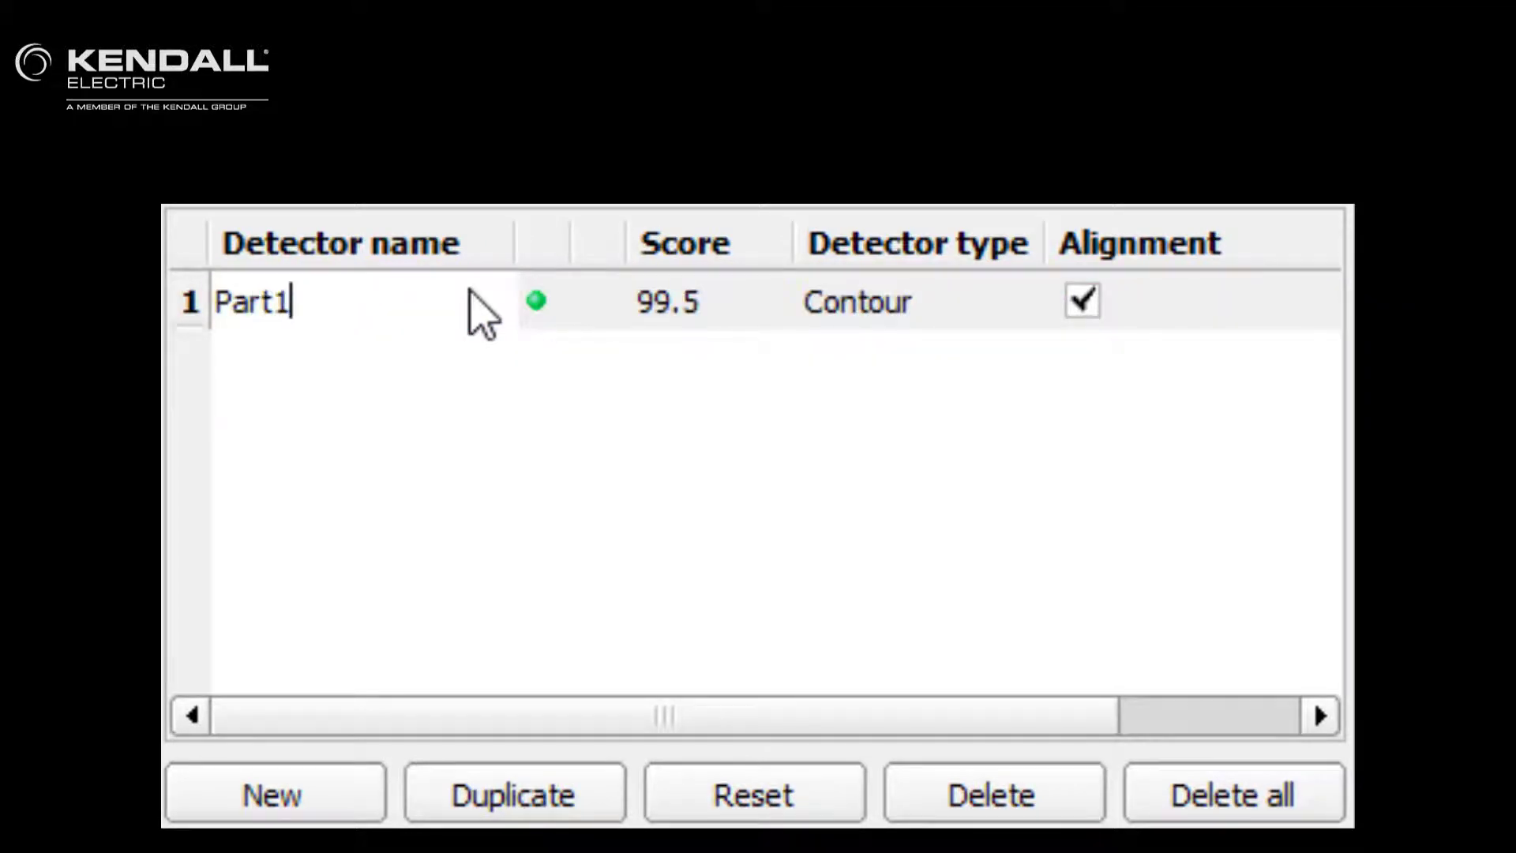
key("Return")
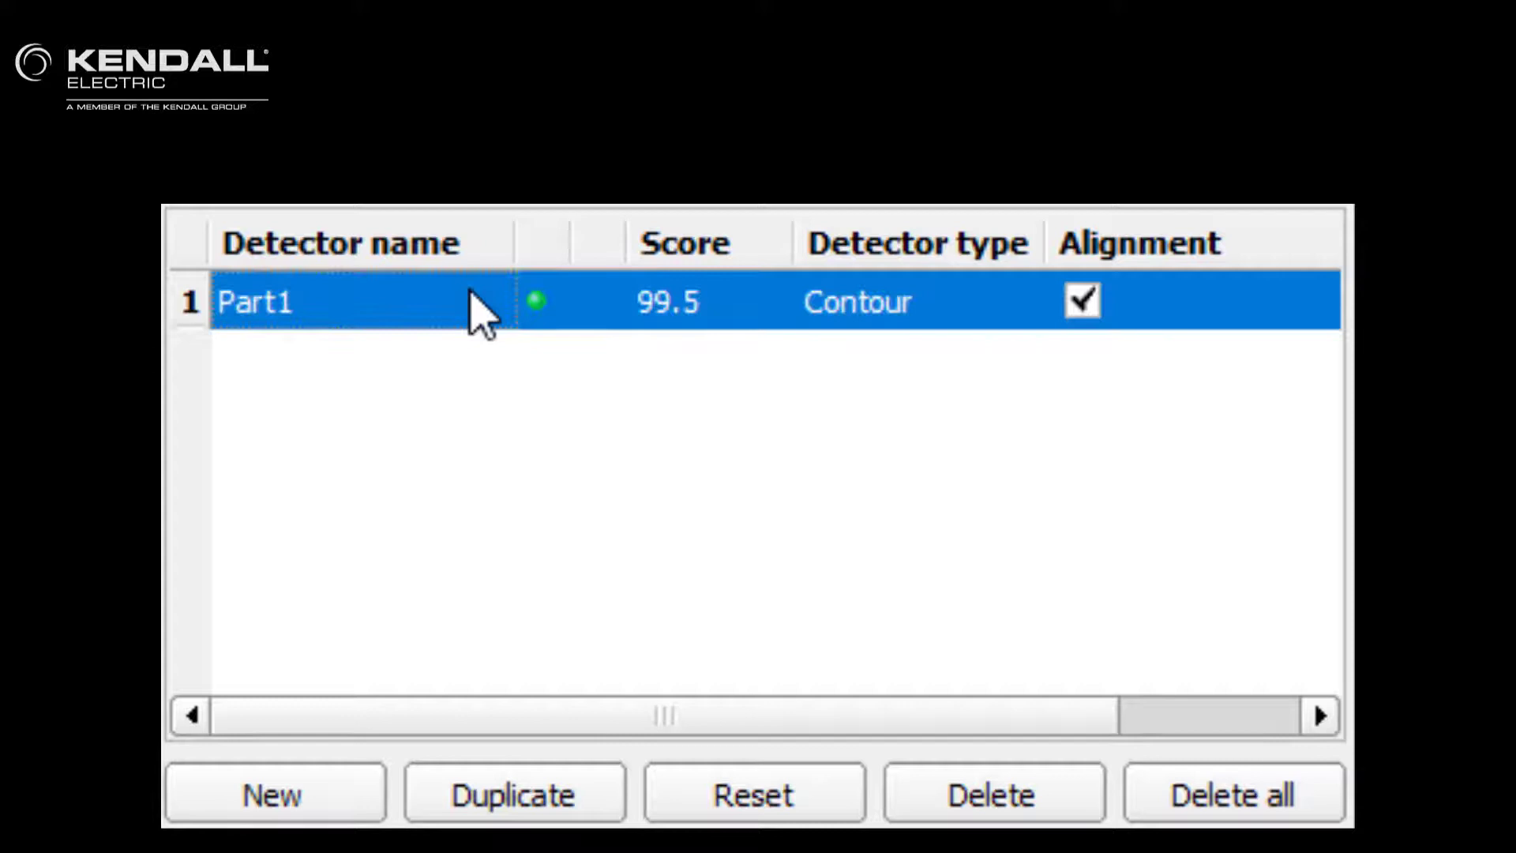
Duplicate Part1 and name the copy Part2
left_click(543, 798)
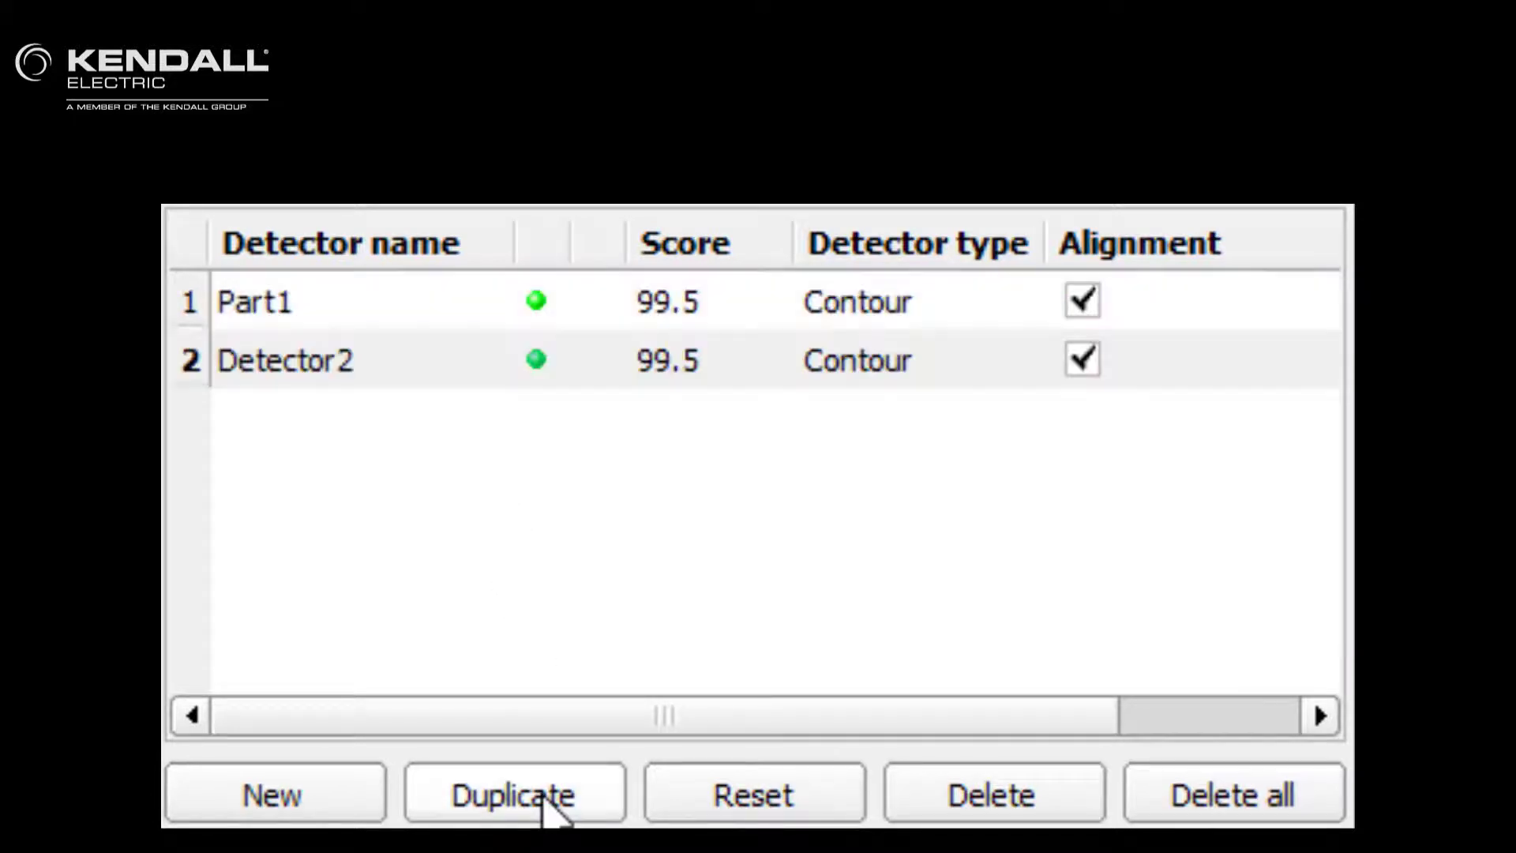
left_click(452, 368)
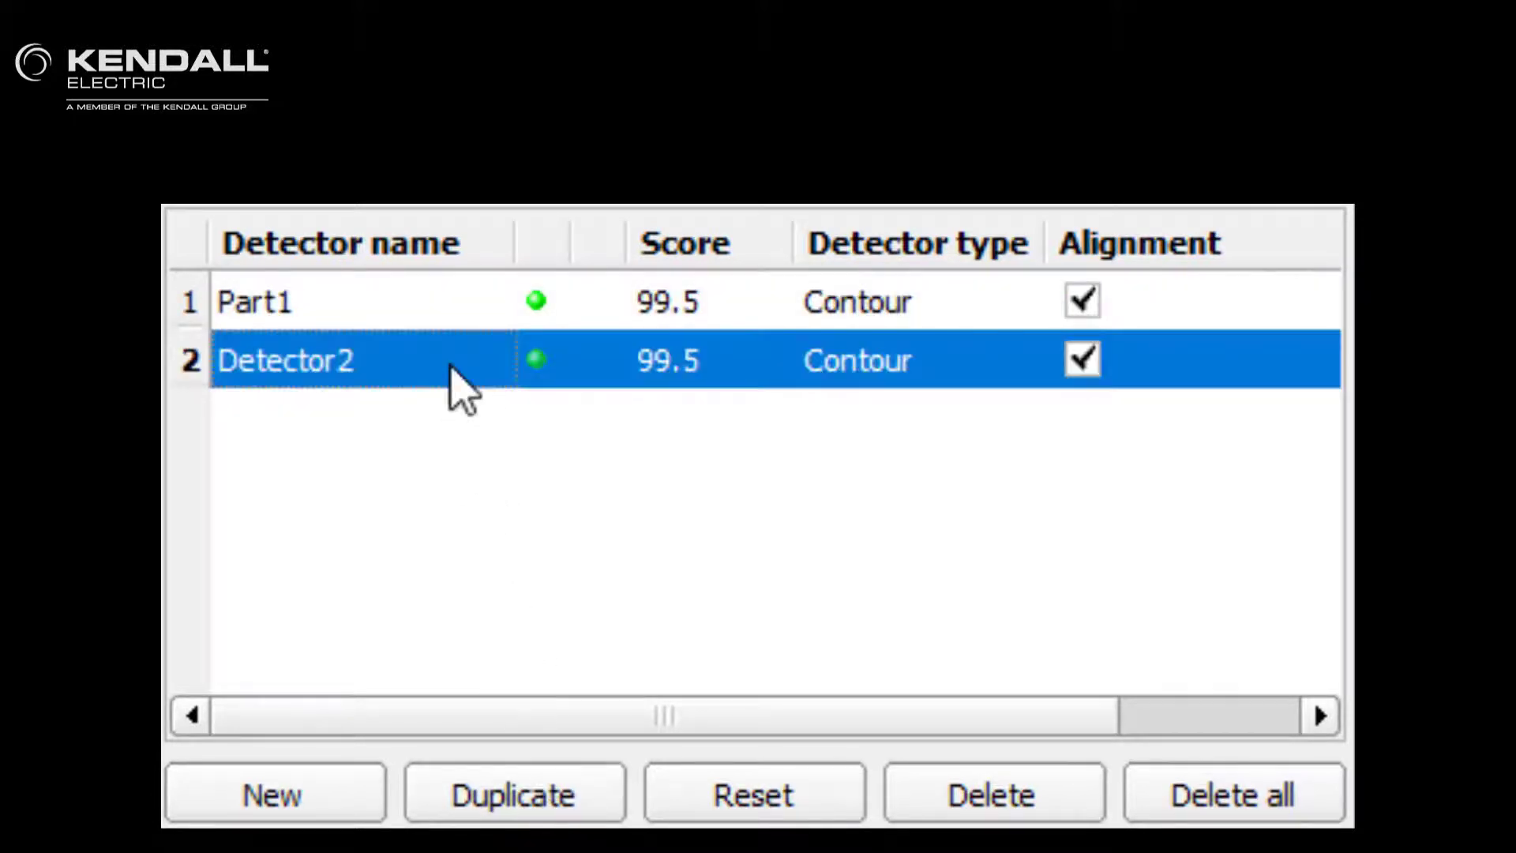
type("Part")
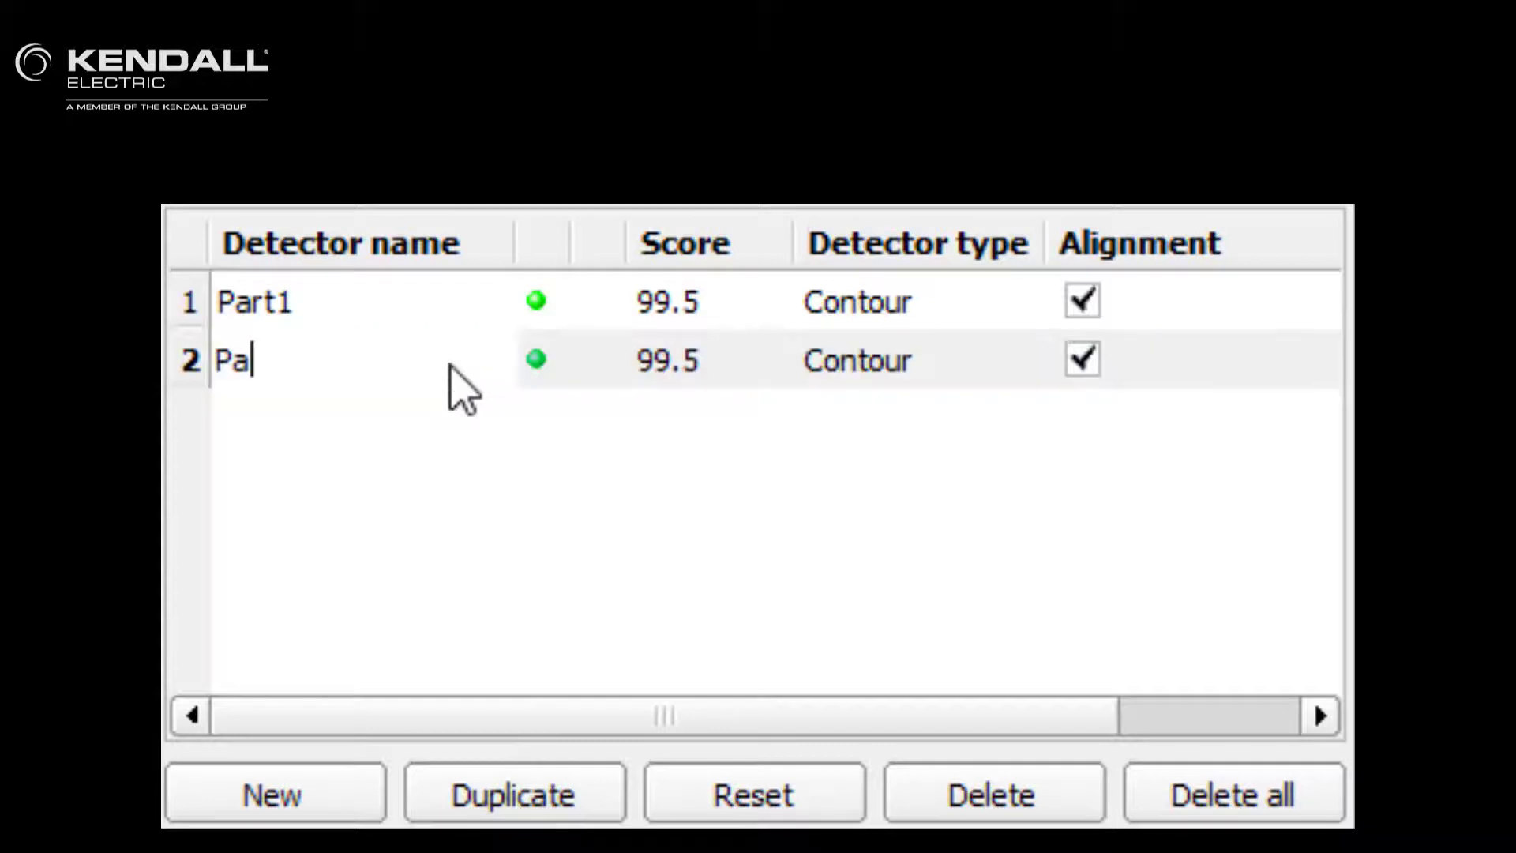
type("2")
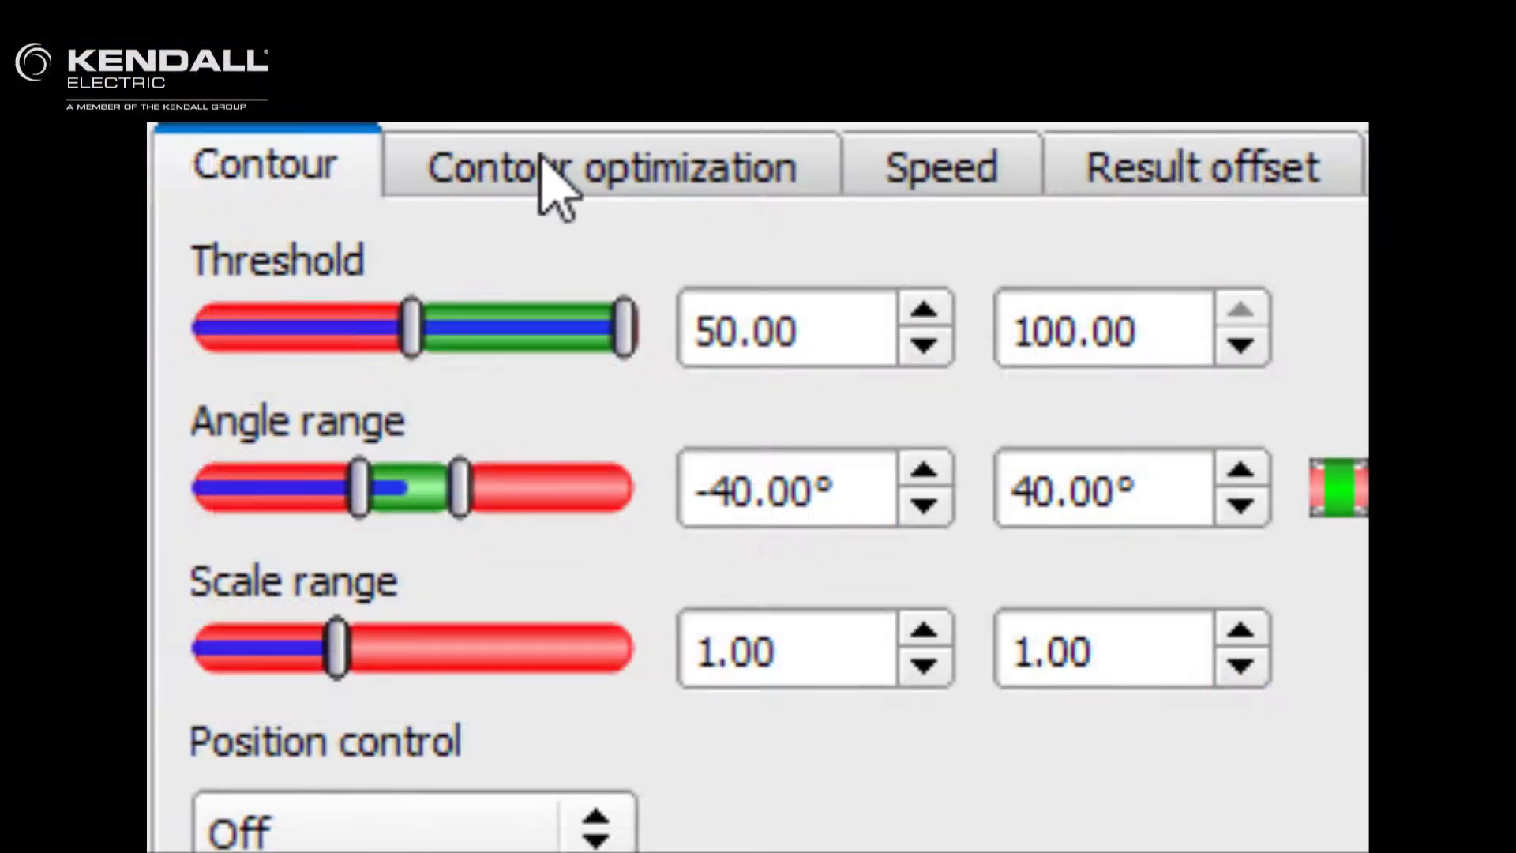
Show the Contour optimization tab with minimum contrast 30/3 and Fix edge transition
left_click(542, 164)
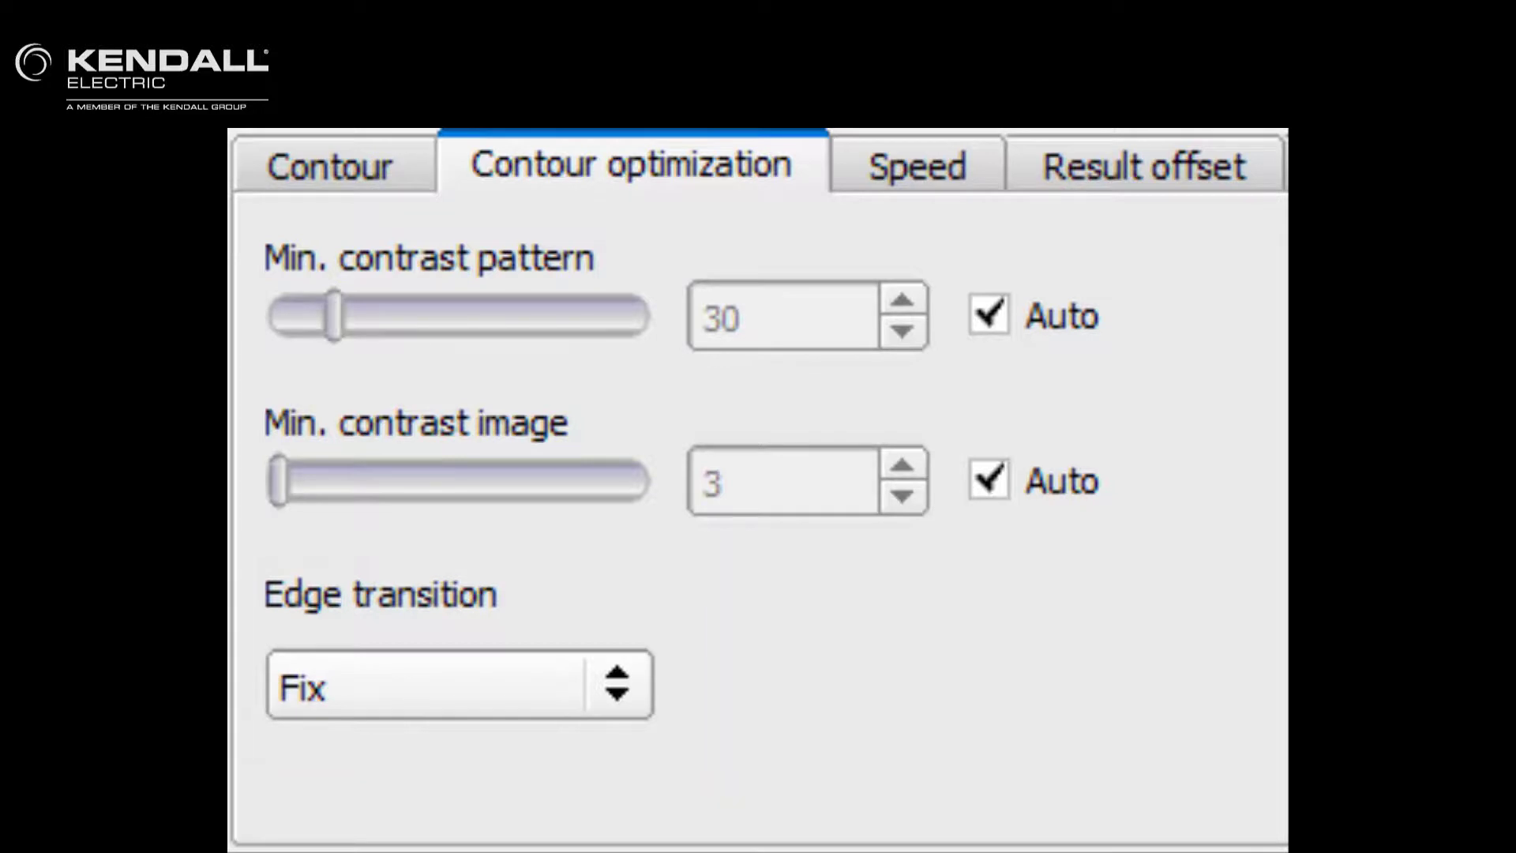
Browse the Edge transition modes from Fix through Fix + inverted to Flexible
left_click(636, 693)
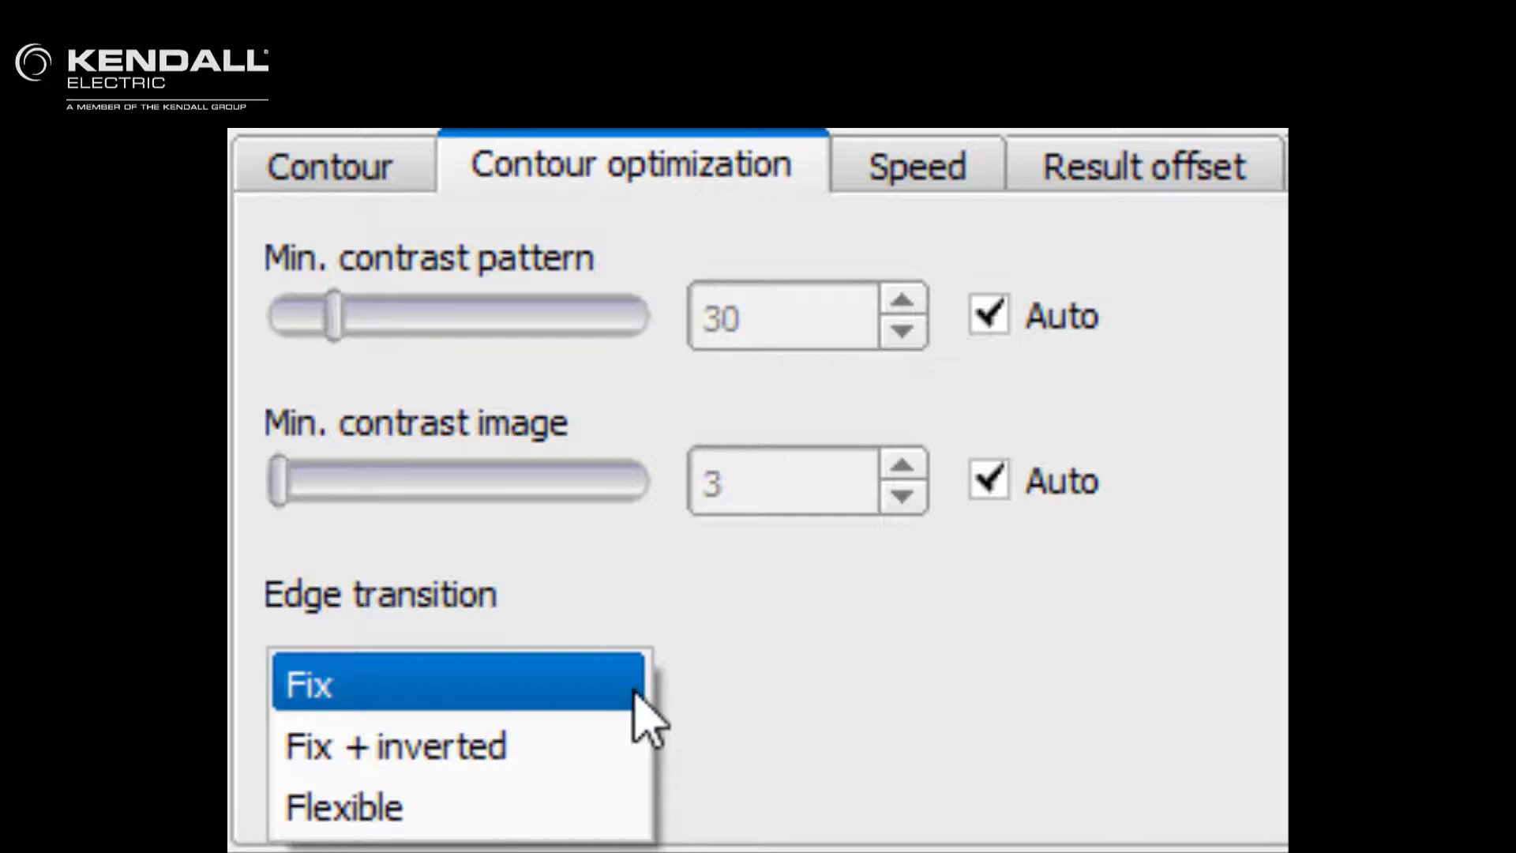
key("Down")
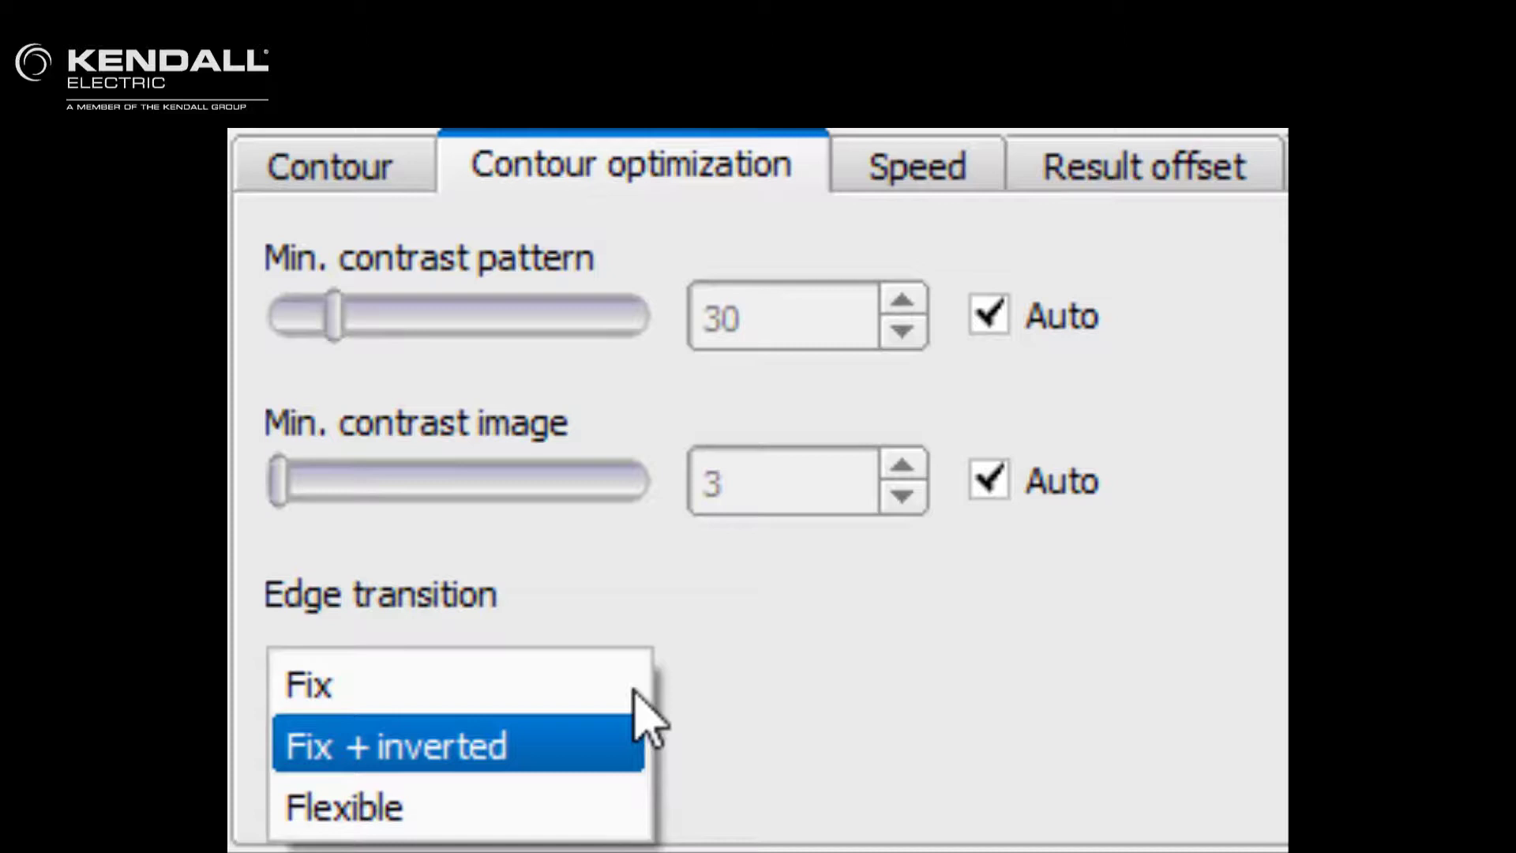
key("Down")
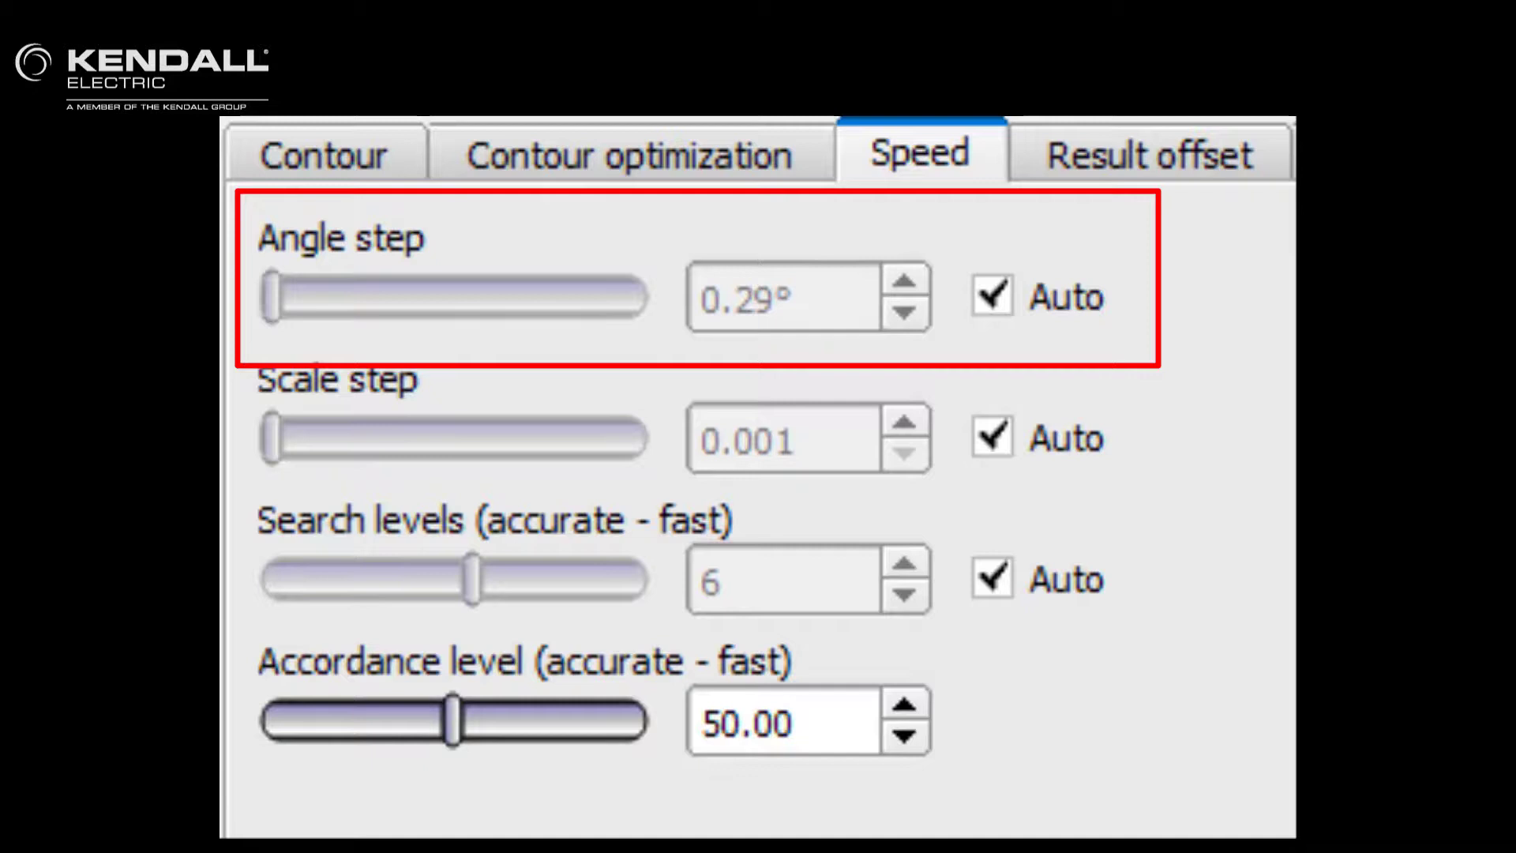
left_click(993, 299)
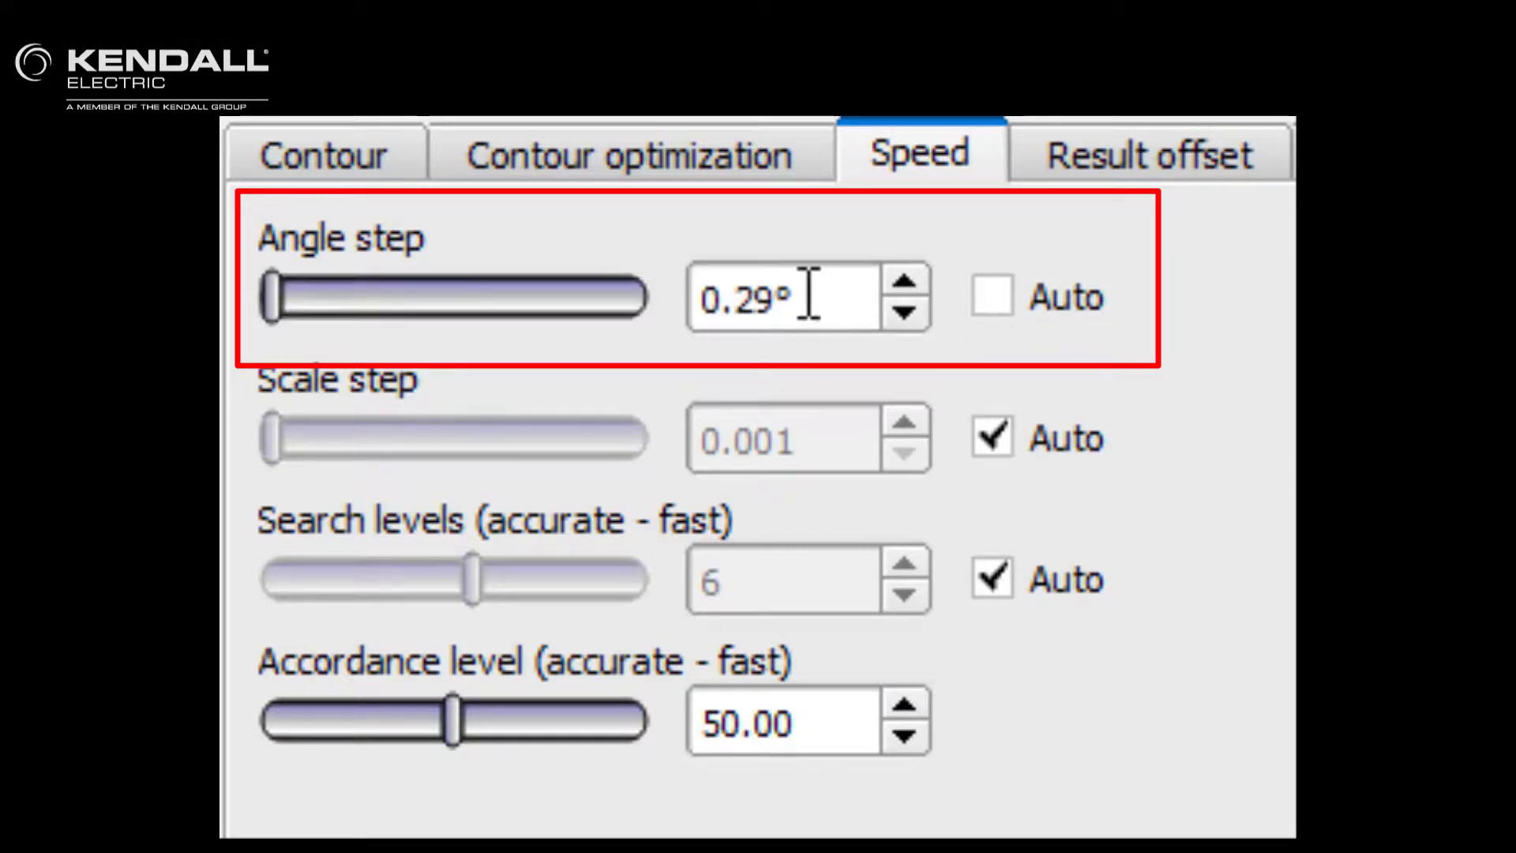
left_click_drag(805, 298, 665, 298)
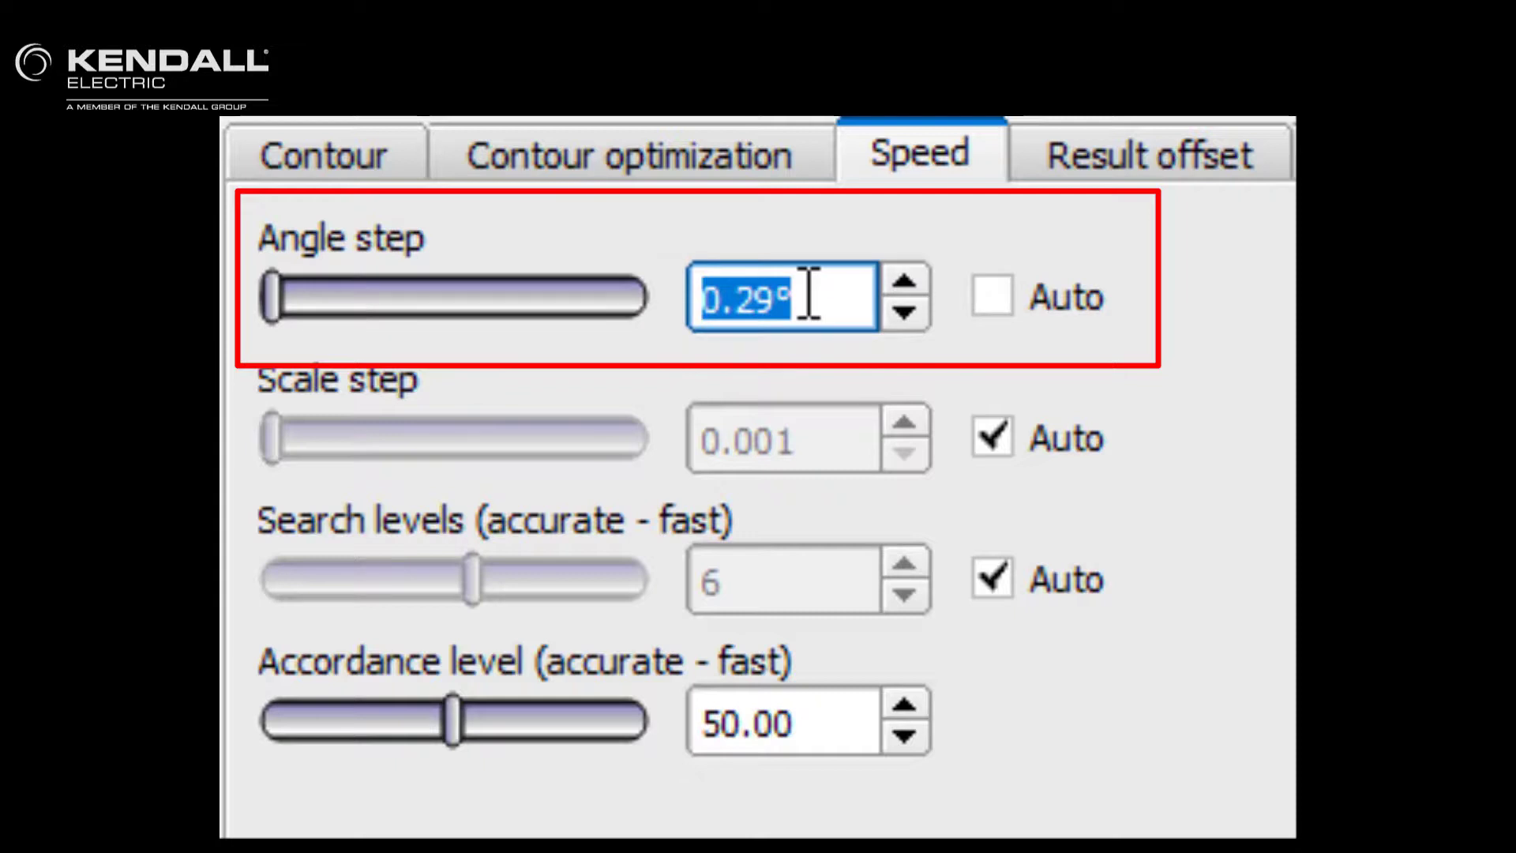
type("1.0")
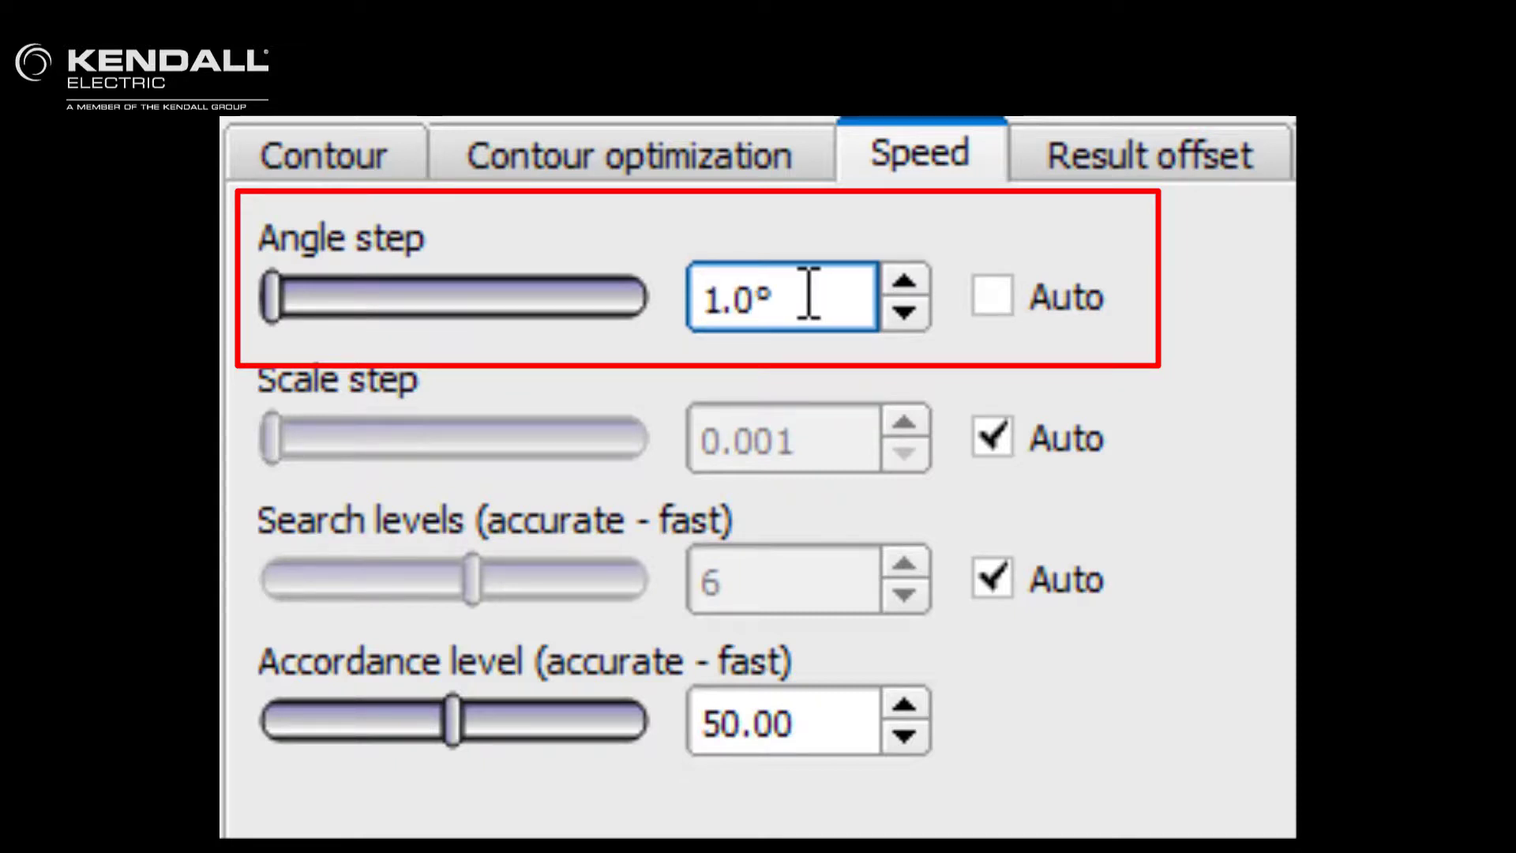
key("Return")
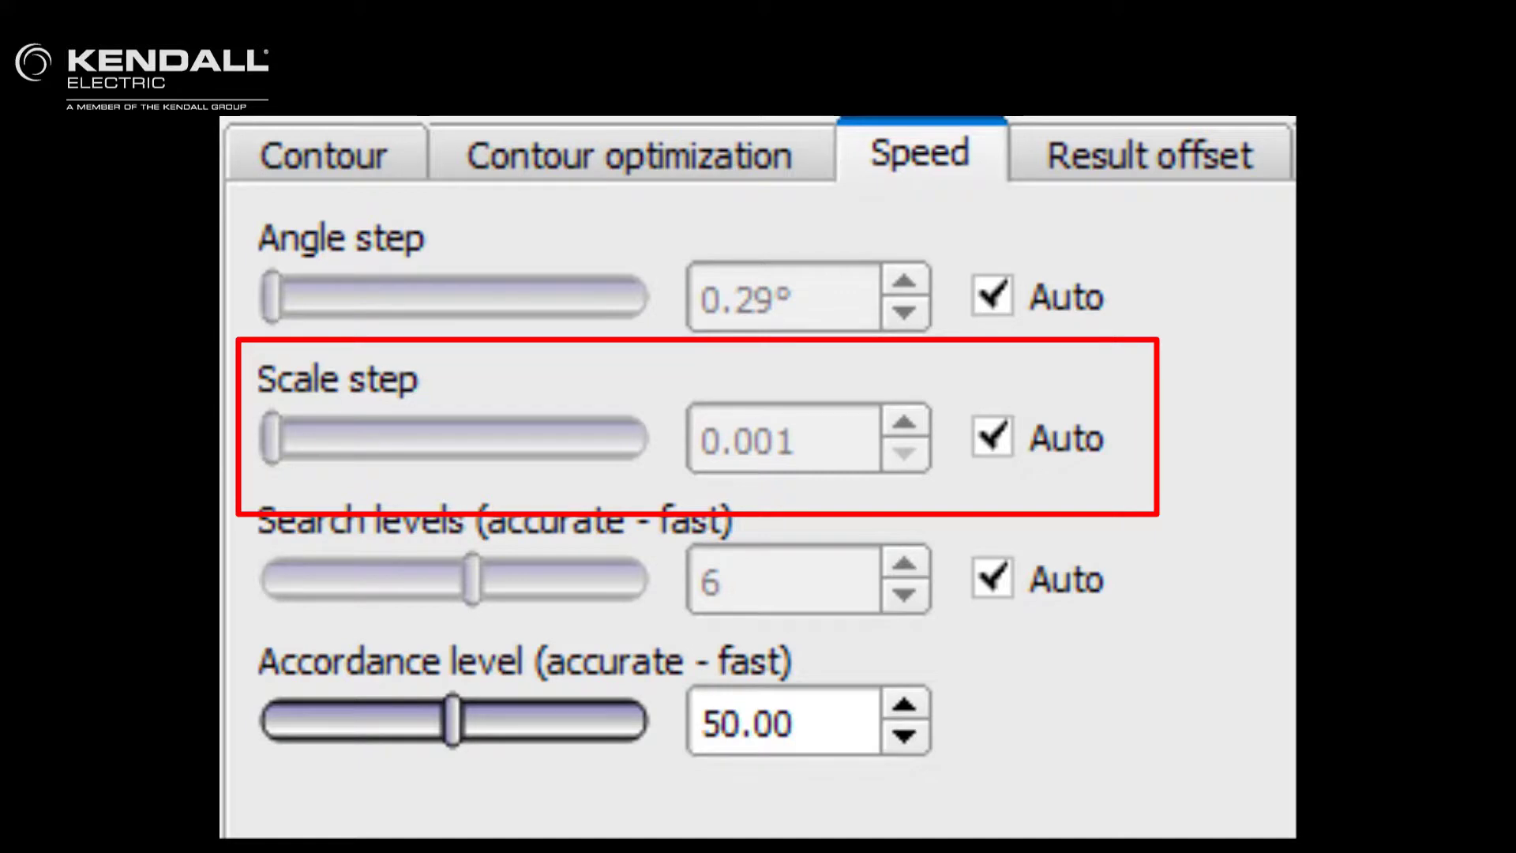
Switch off automatic scale step and set it manually to 0.500
left_click(987, 430)
left_click_drag(865, 430, 653, 430)
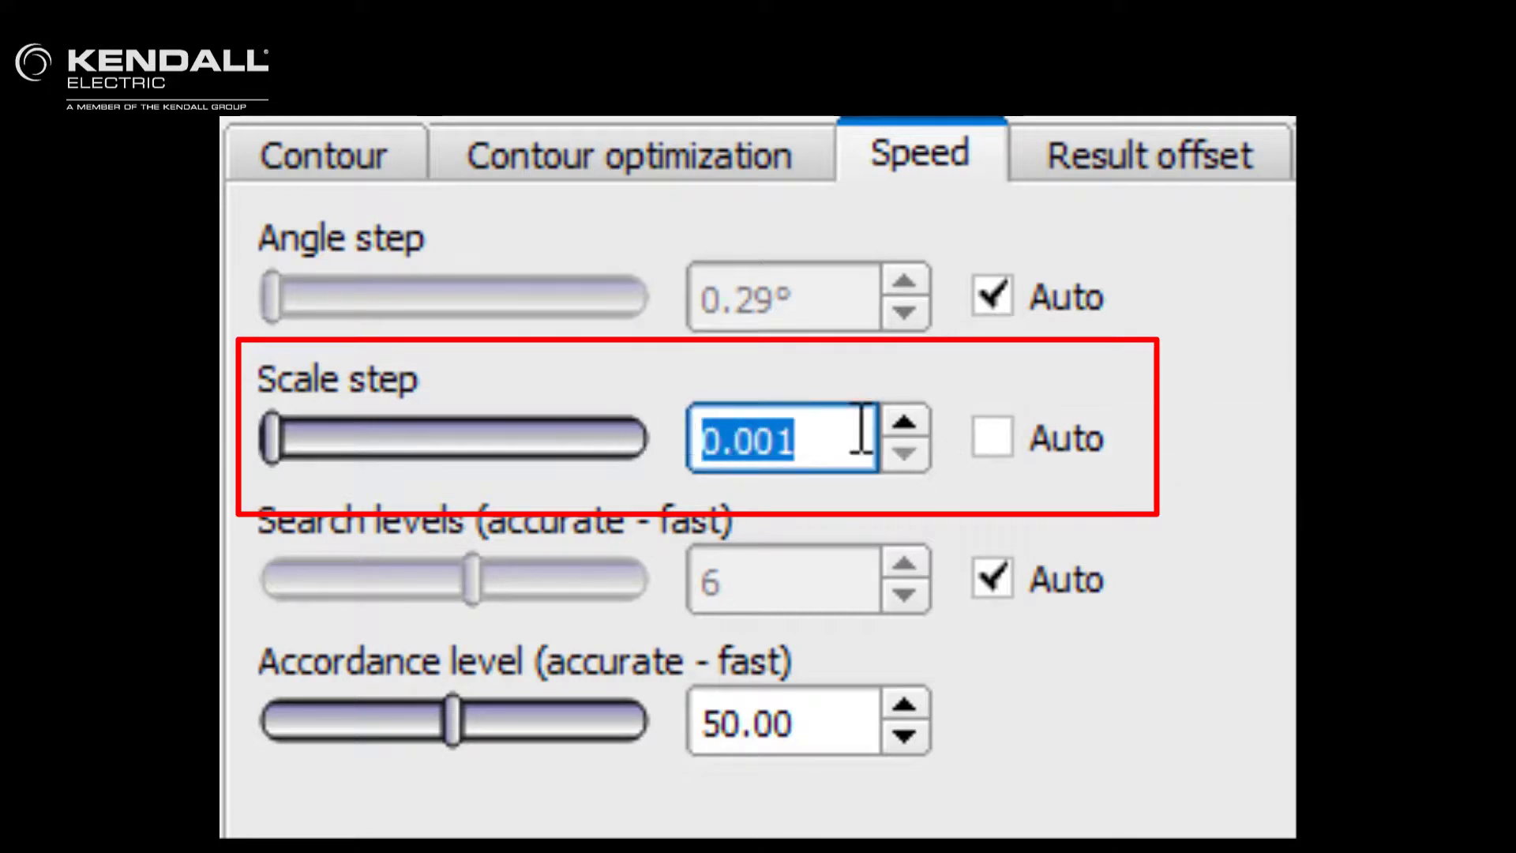
type(".5")
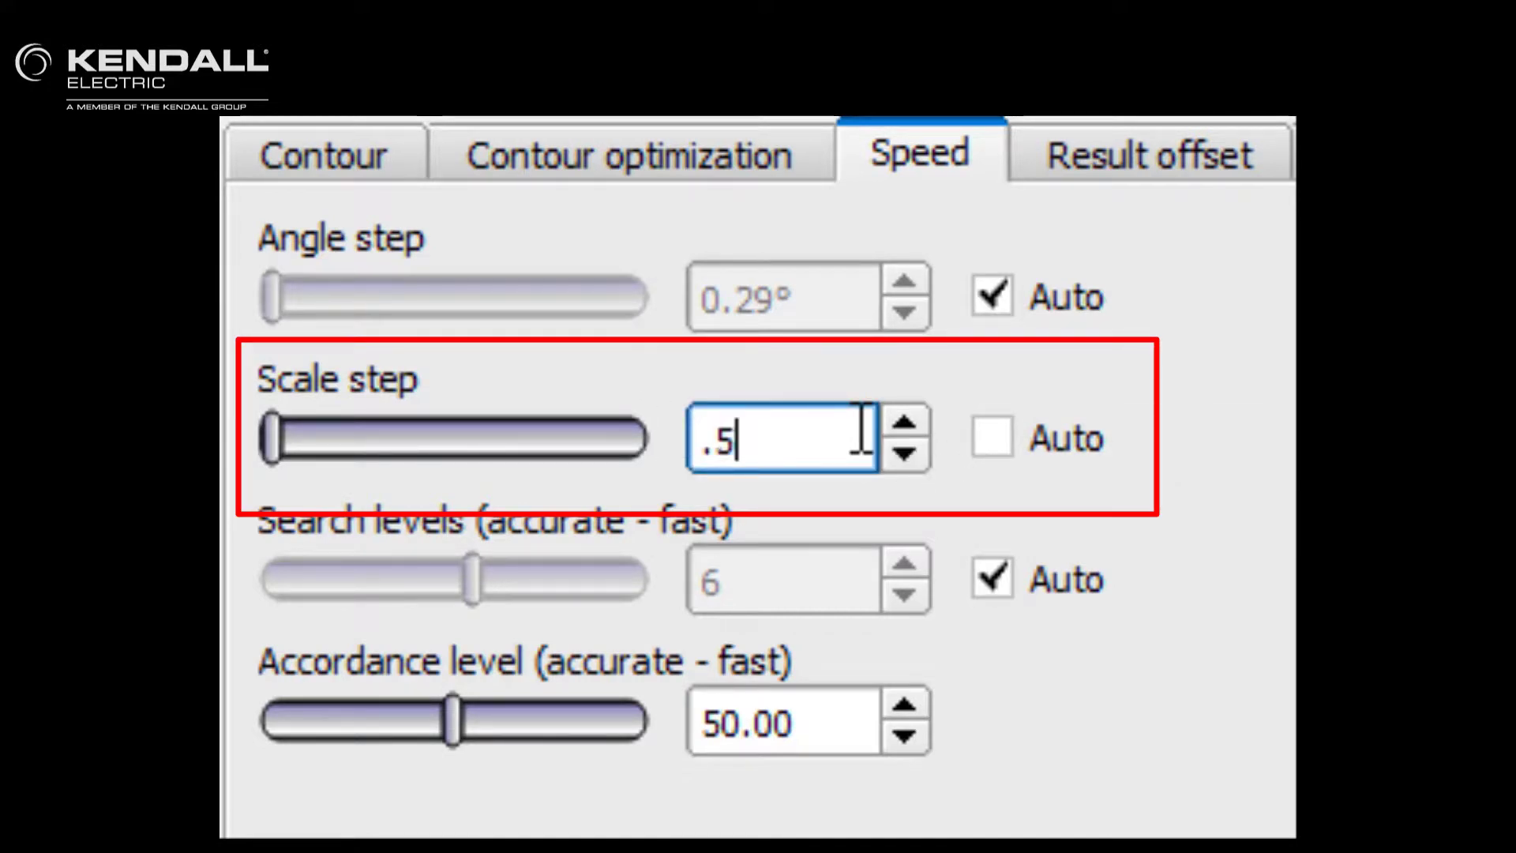
key("Return")
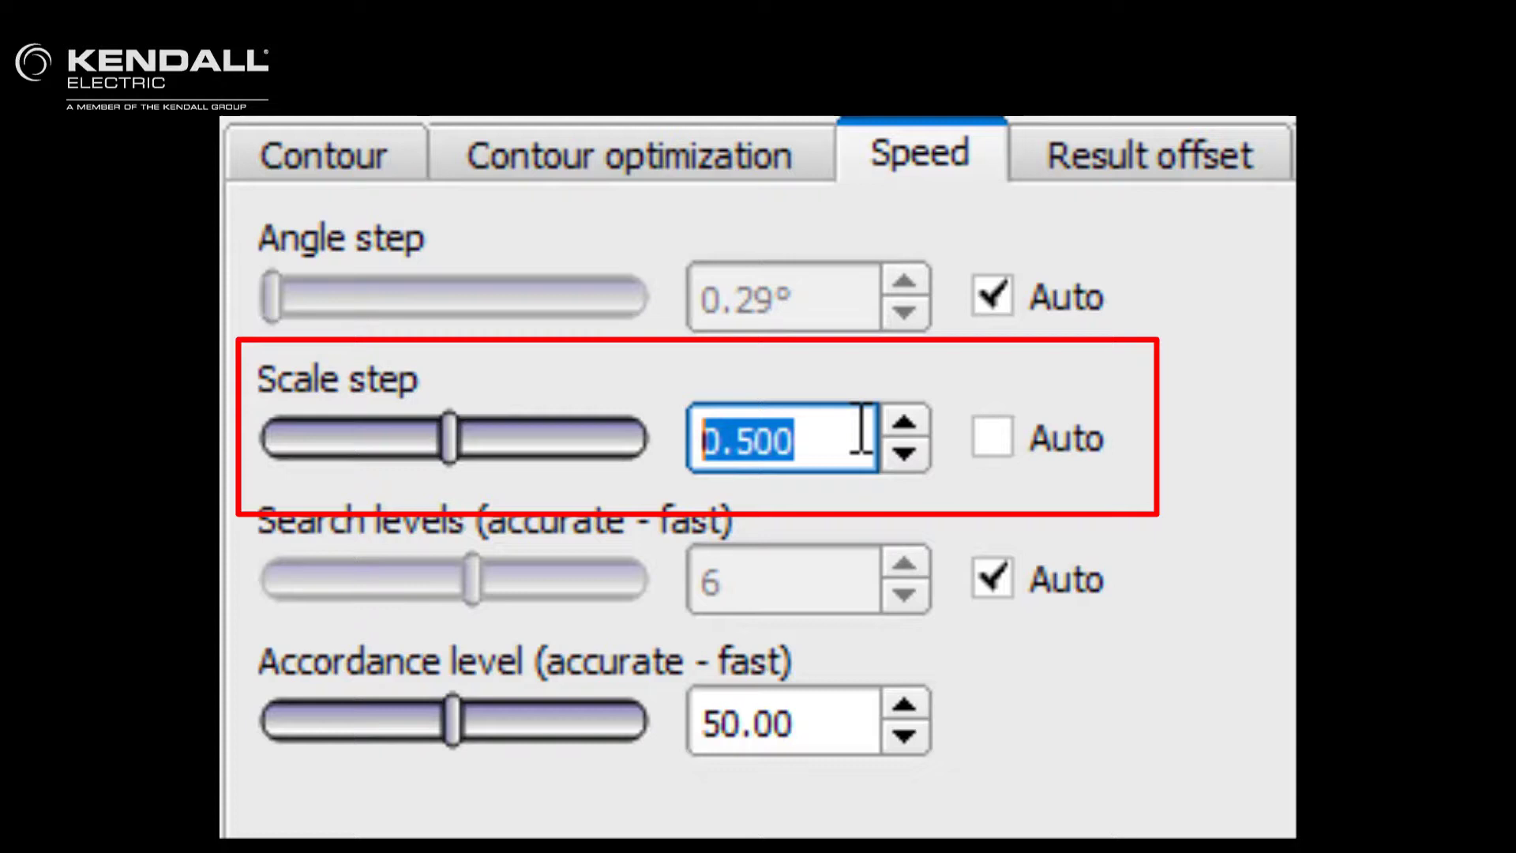